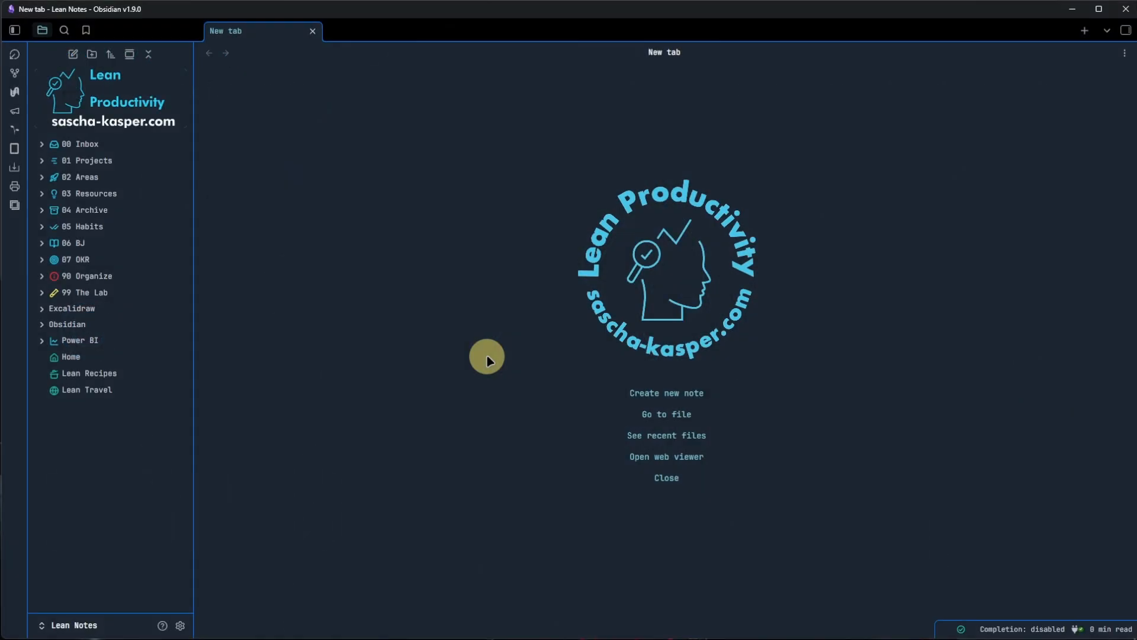
# - Check for Obsidian updates in the general settings, and close the settings
pyautogui.click(180, 626)
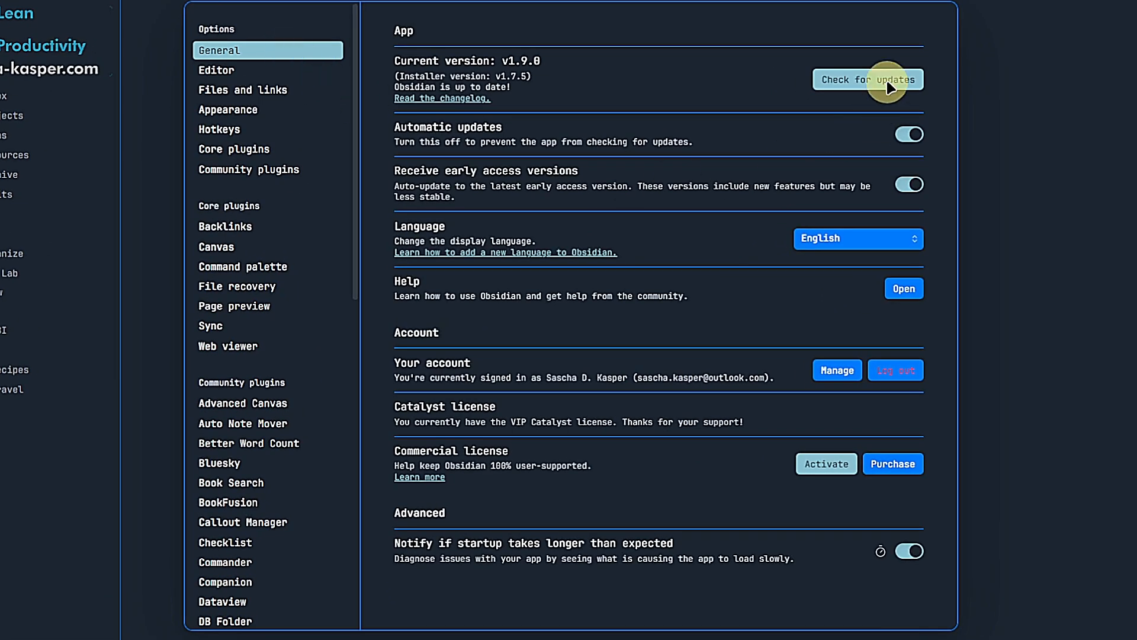
pyautogui.click(888, 82)
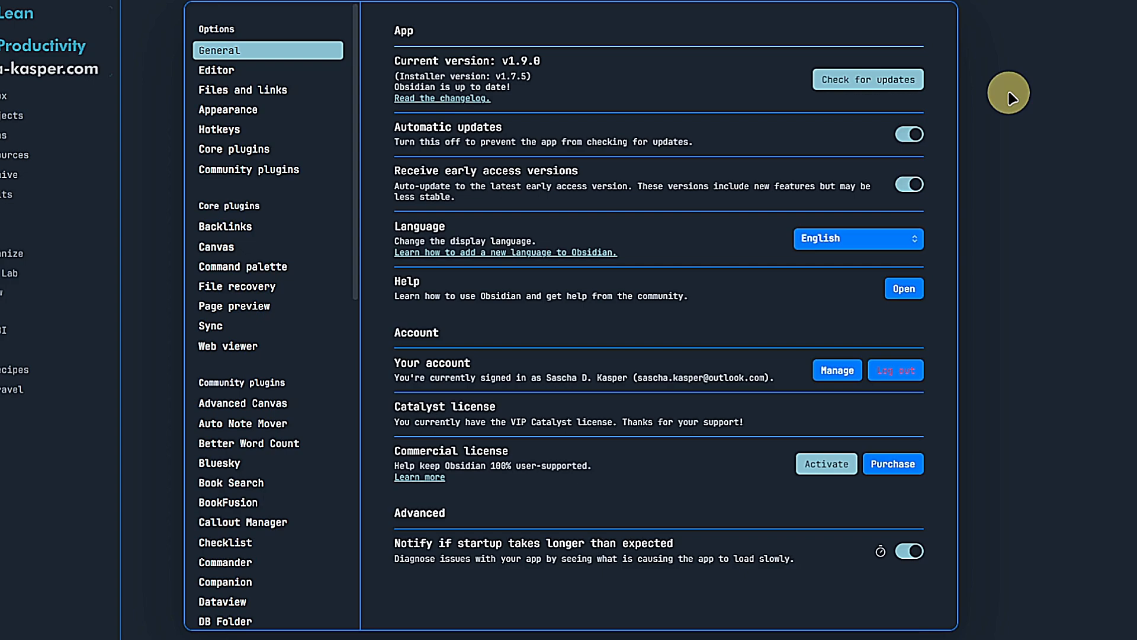
pyautogui.click(1009, 96)
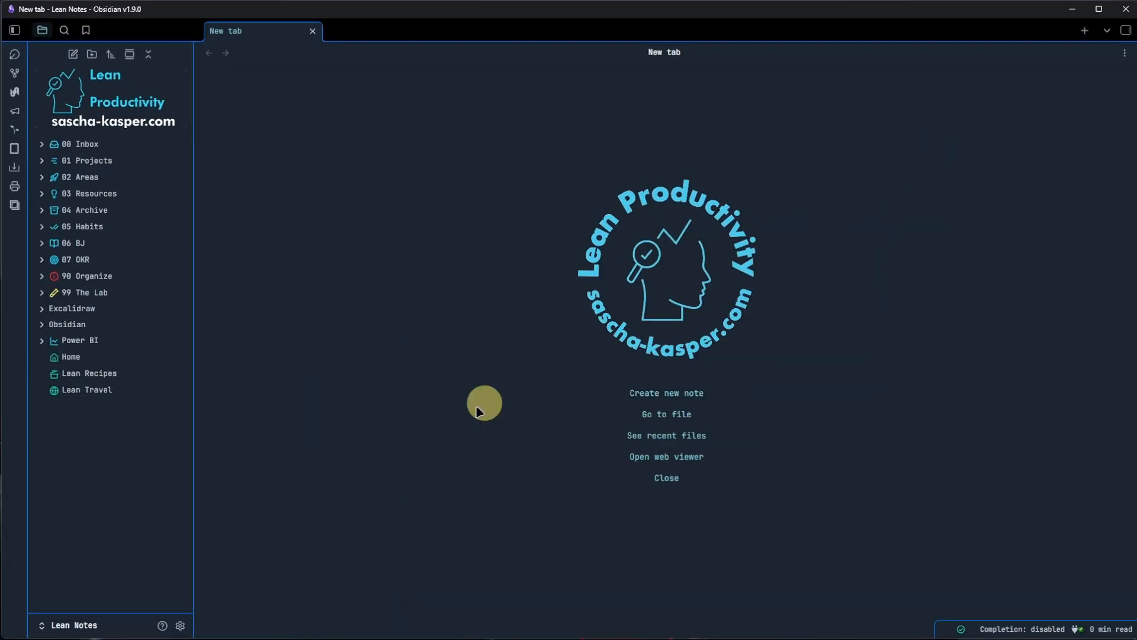
# - Review the core plugins in the settings to see whether Bases is enabled, and close the settings
pyautogui.click(180, 626)
pyautogui.click(338, 190)
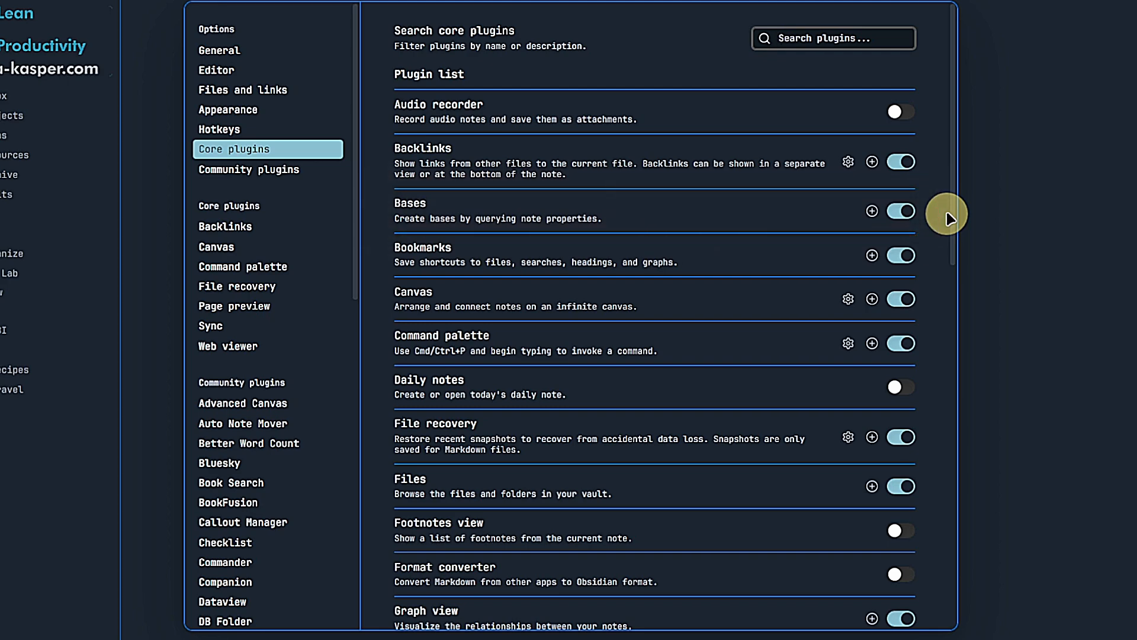
pyautogui.press('Escape')
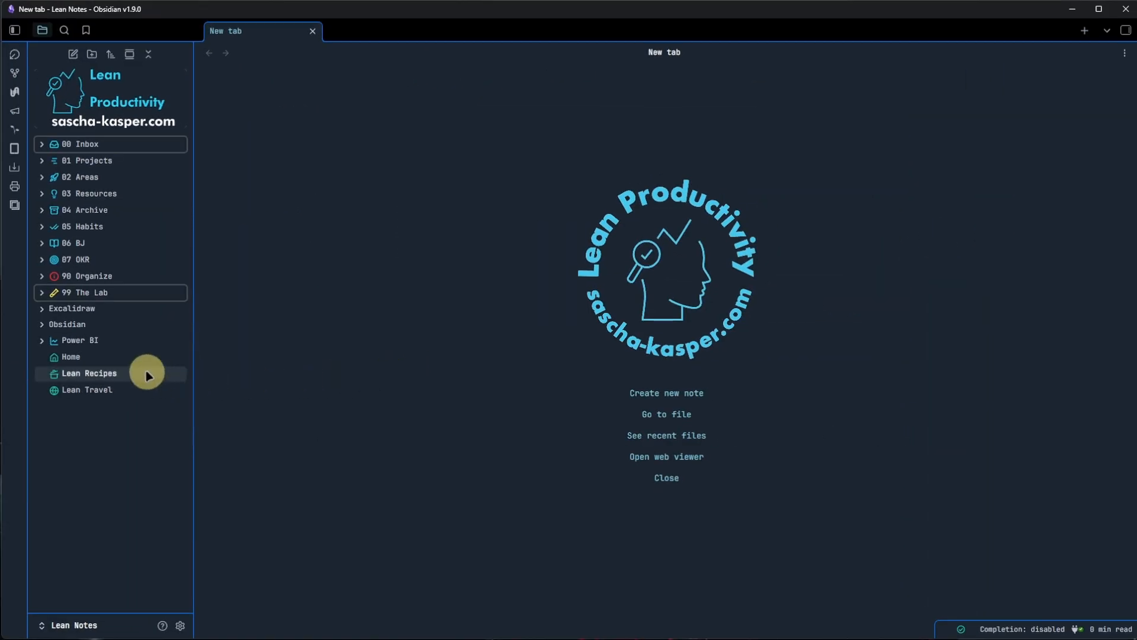
# - Create a new base in the bases folder under 99 The Lab
pyautogui.click(43, 296)
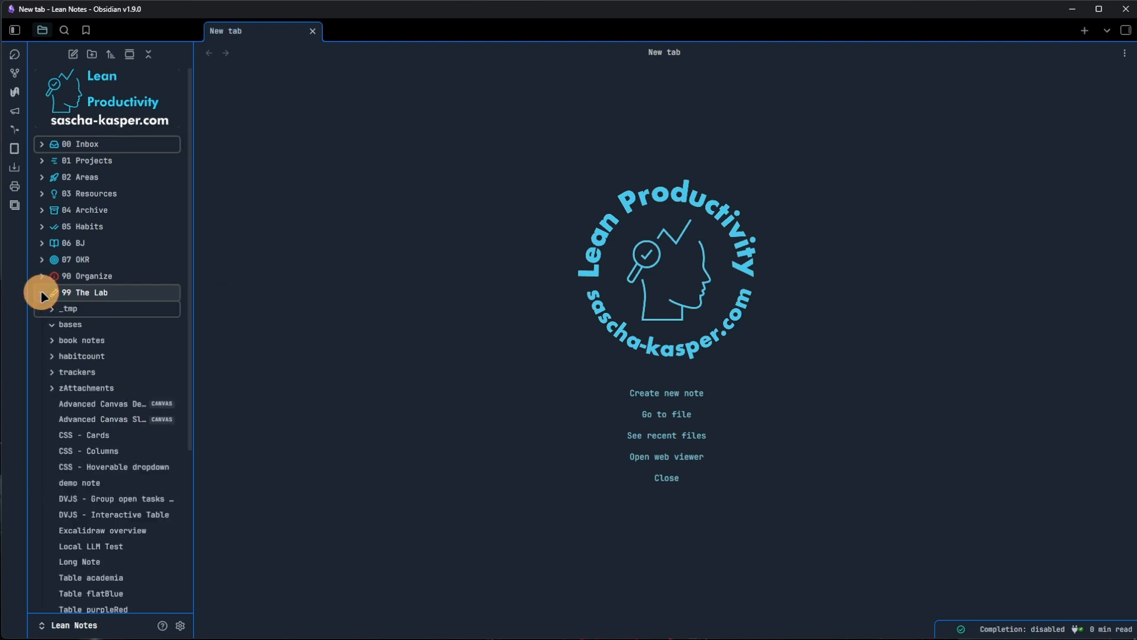
pyautogui.click(74, 321)
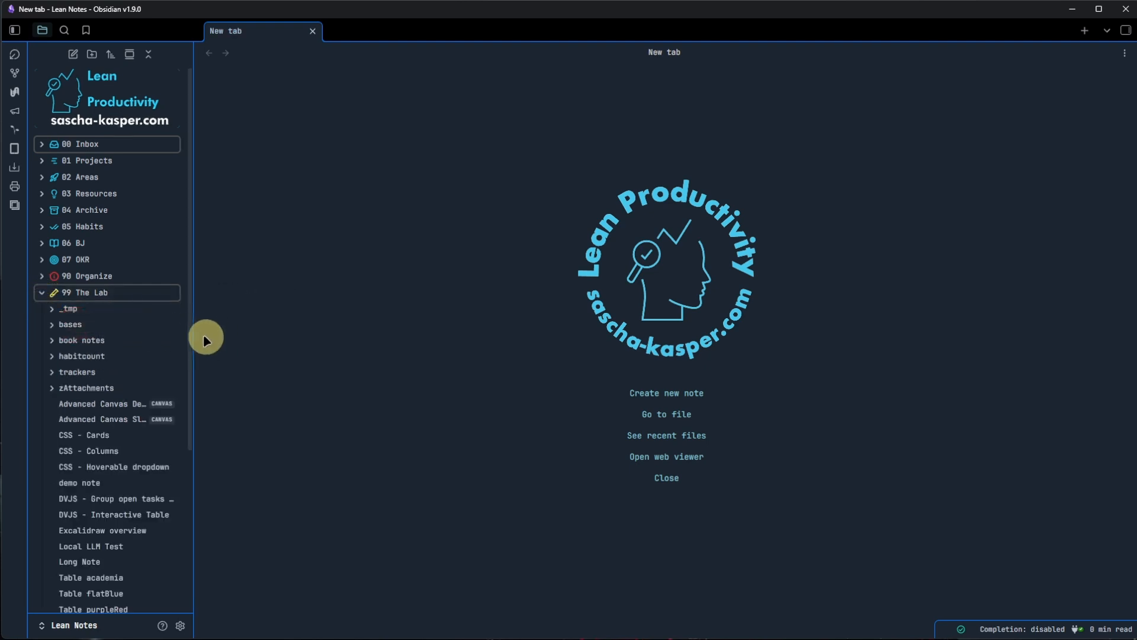
pyautogui.rightClick(161, 321)
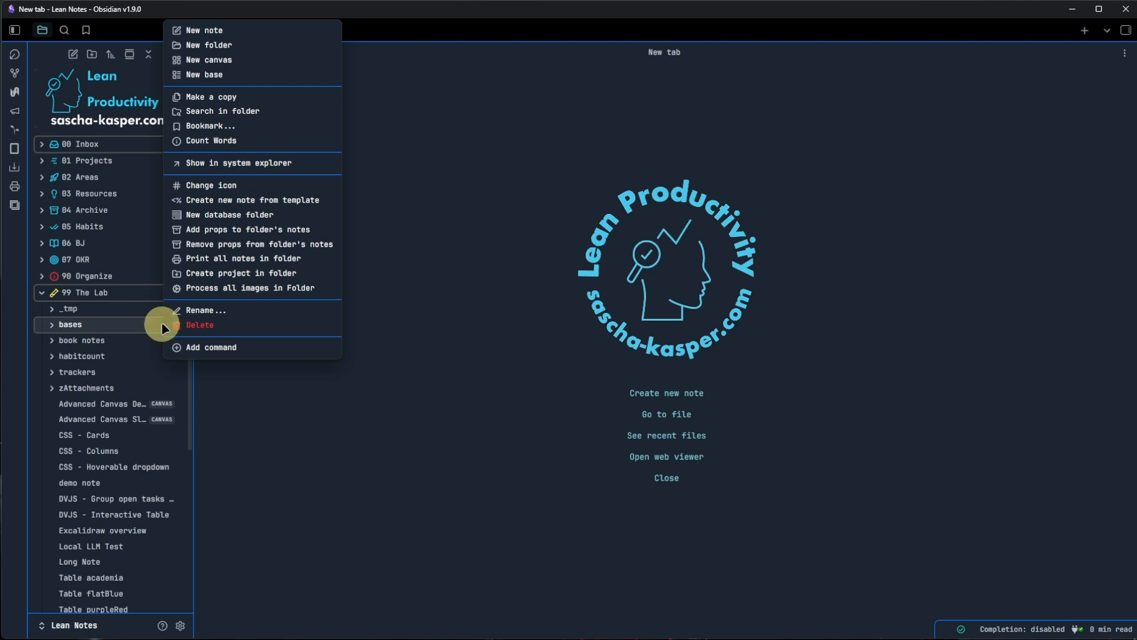
pyautogui.click(259, 76)
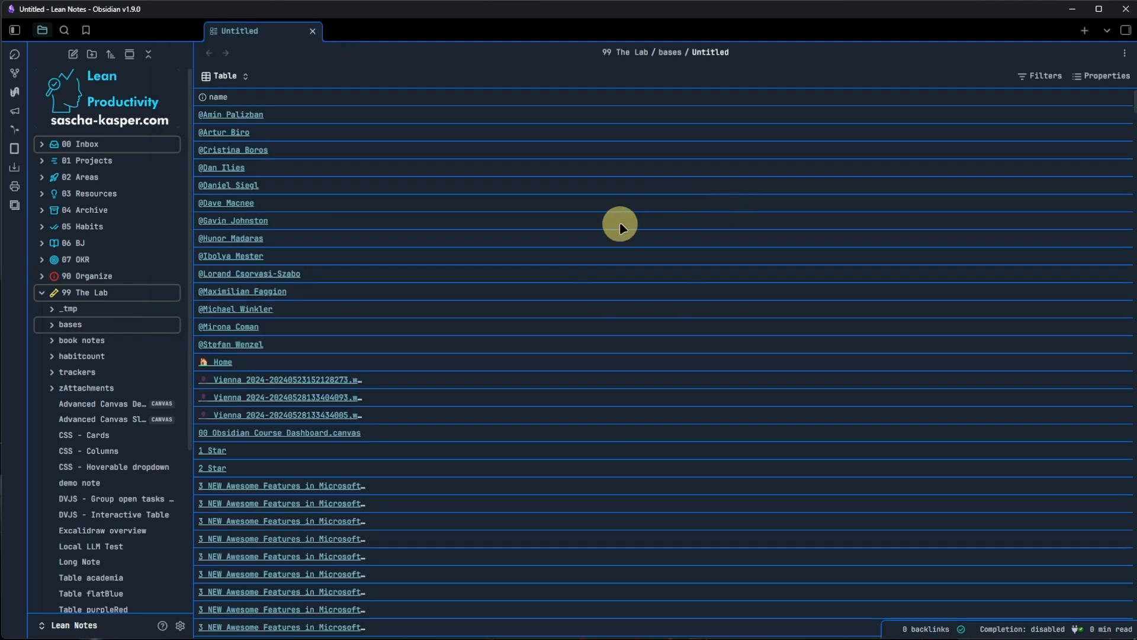
# - Show the new Untitled base file in the system explorer and open it to inspect its contents
pyautogui.click(52, 323)
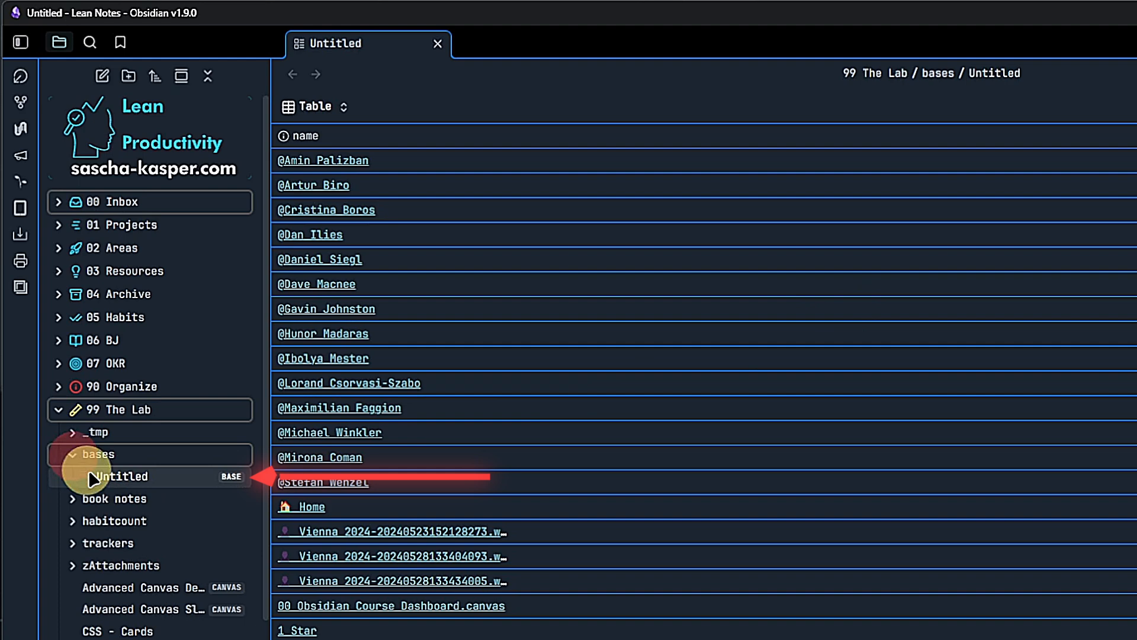
pyautogui.rightClick(176, 474)
pyautogui.click(267, 275)
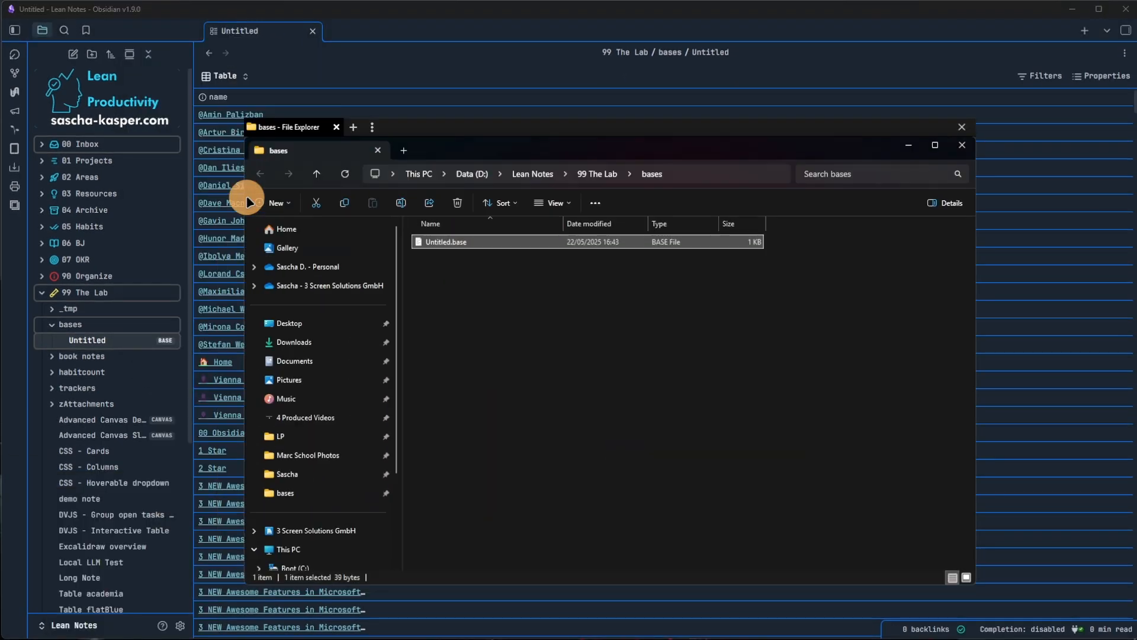
pyautogui.doubleClick(454, 242)
pyautogui.click(875, 185)
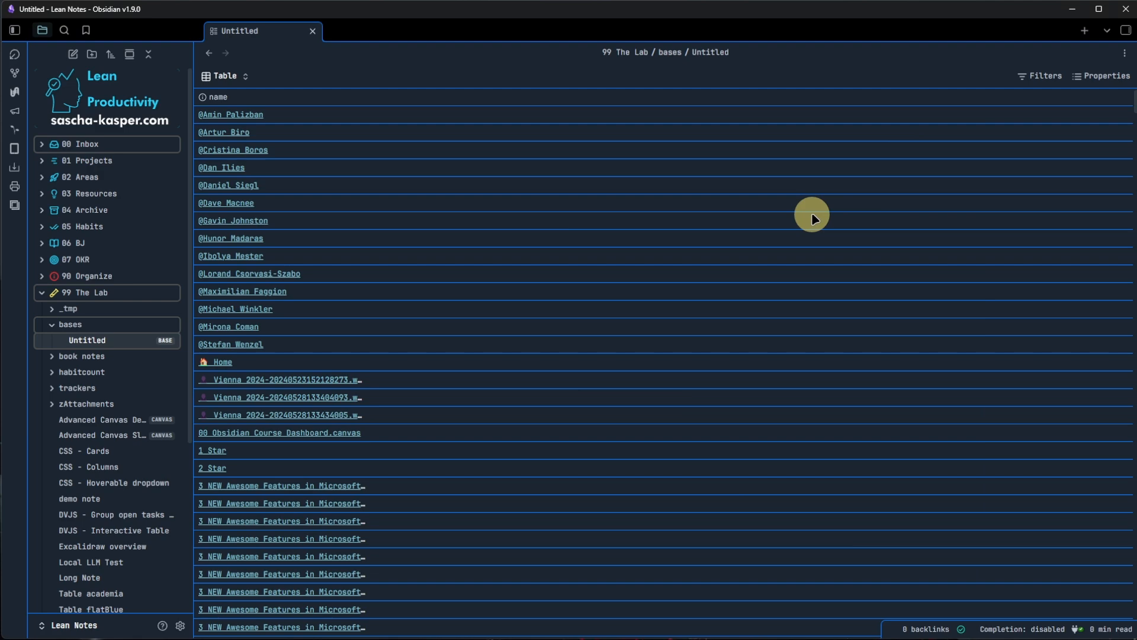
# - Create another base with the "Bases: Create new base" command
pyautogui.hotkey('ctrl', 'p')
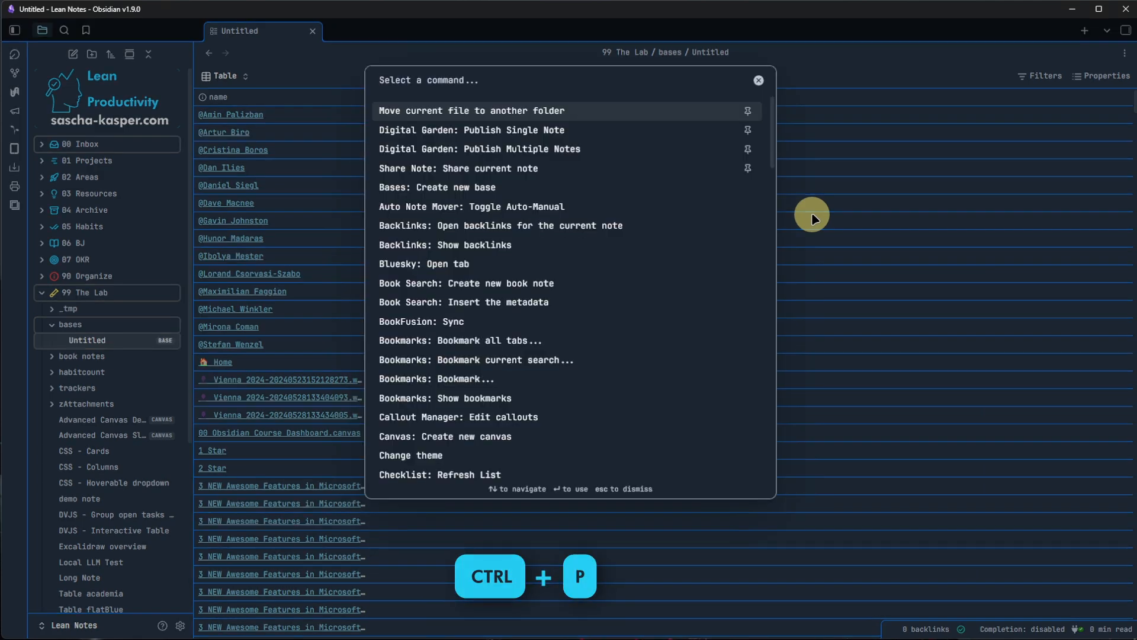
pyautogui.write('bases')
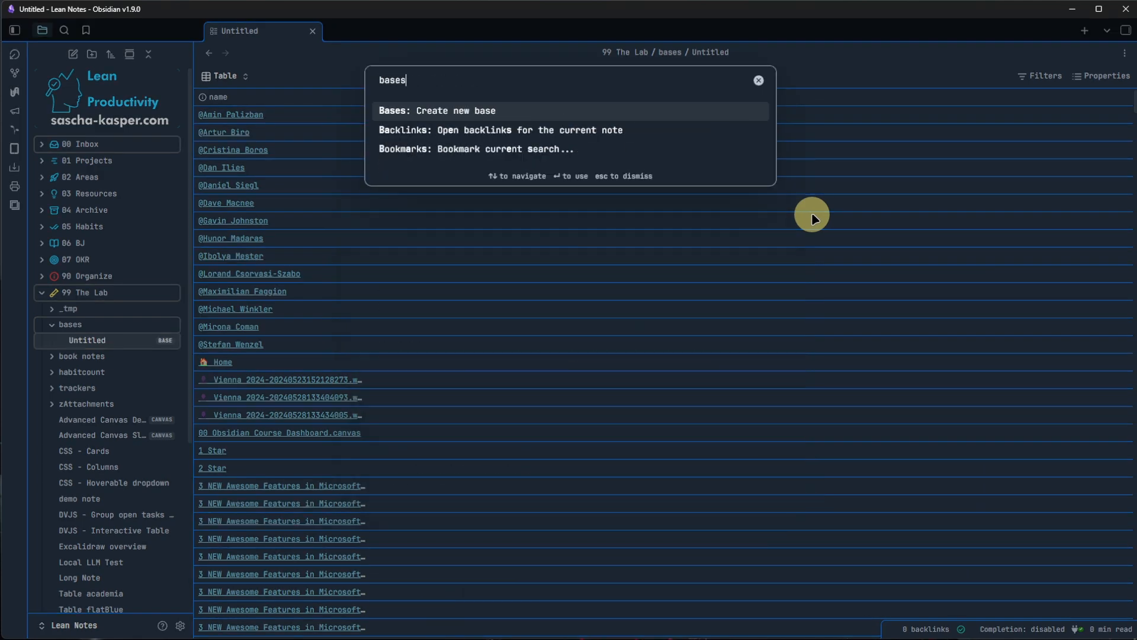
pyautogui.press('Return')
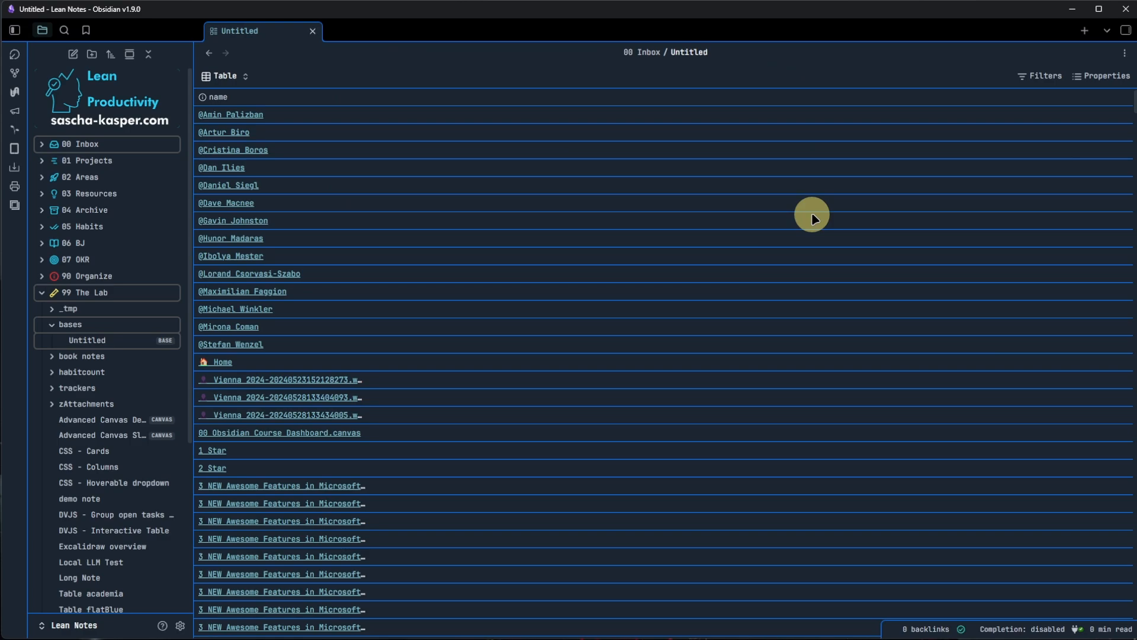
# - Insert a new base into the empty Untitled note with the "Bases: Insert new base" command
pyautogui.click(409, 226)
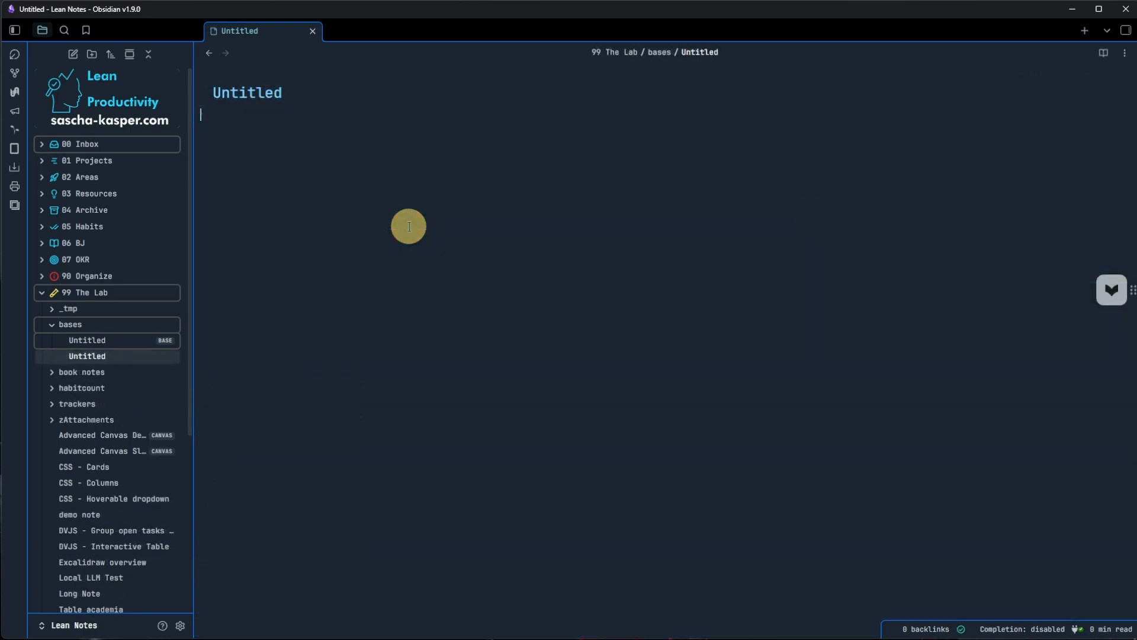
pyautogui.hotkey('ctrl', 'p')
pyautogui.write('ba')
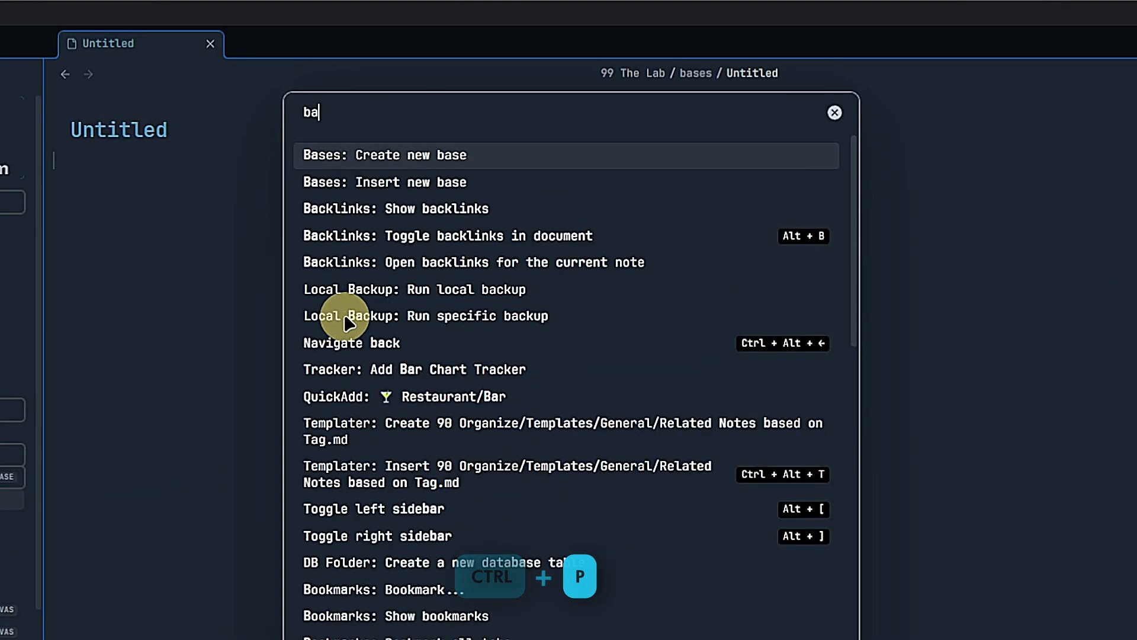
pyautogui.write('ses')
pyautogui.press('Down')
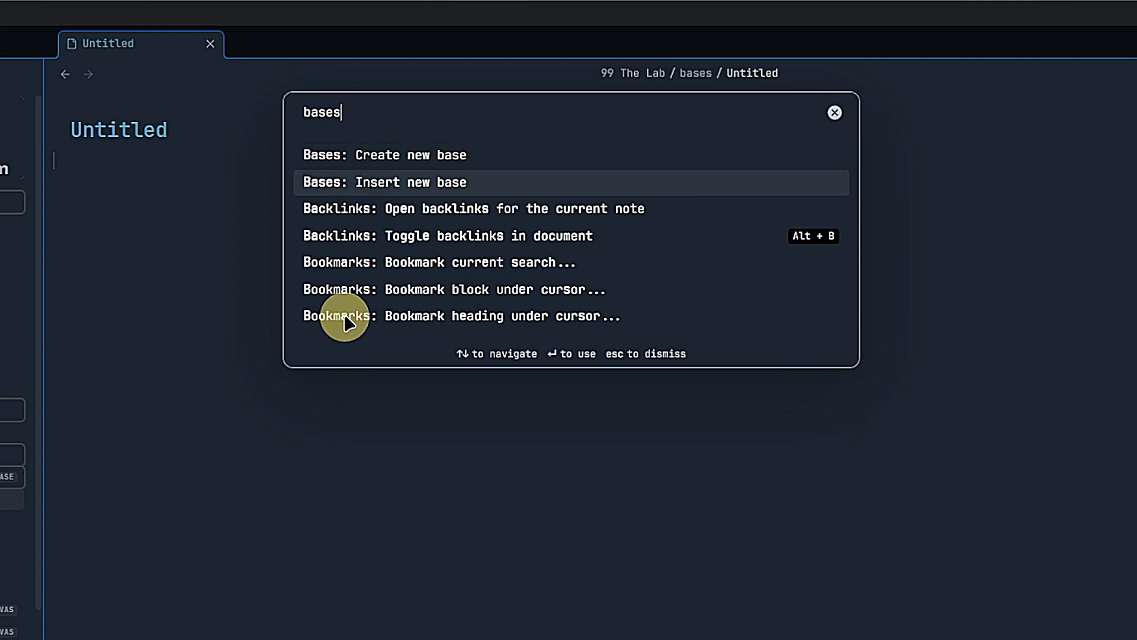
pyautogui.press('Return')
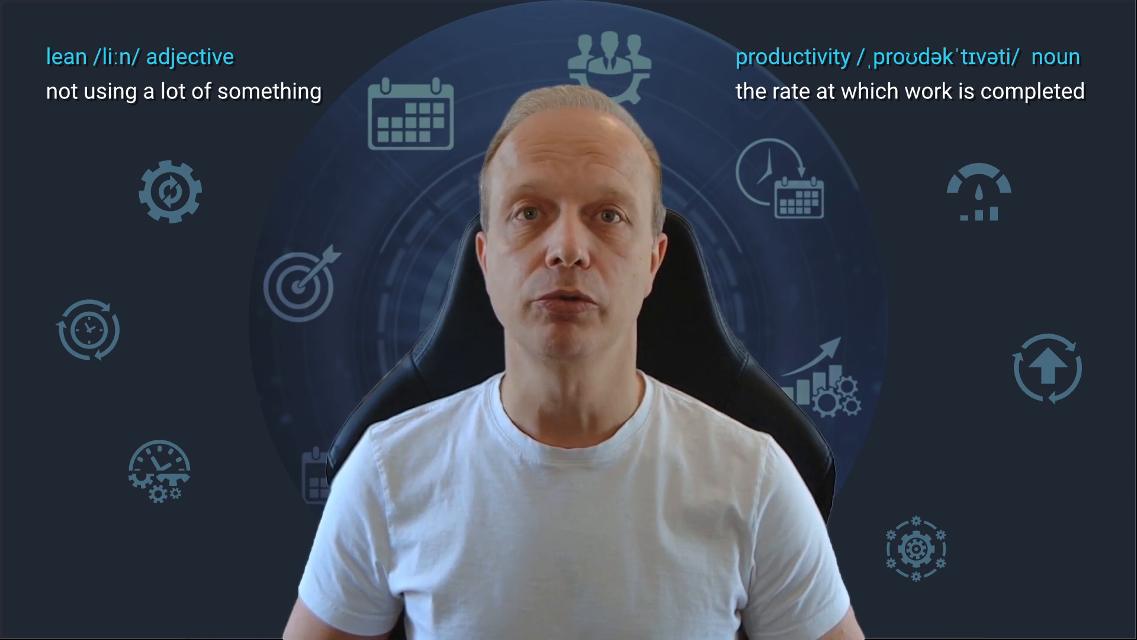
# - Rename the Untitled base in the bases folder as Recipes Base
pyautogui.click(834, 33)
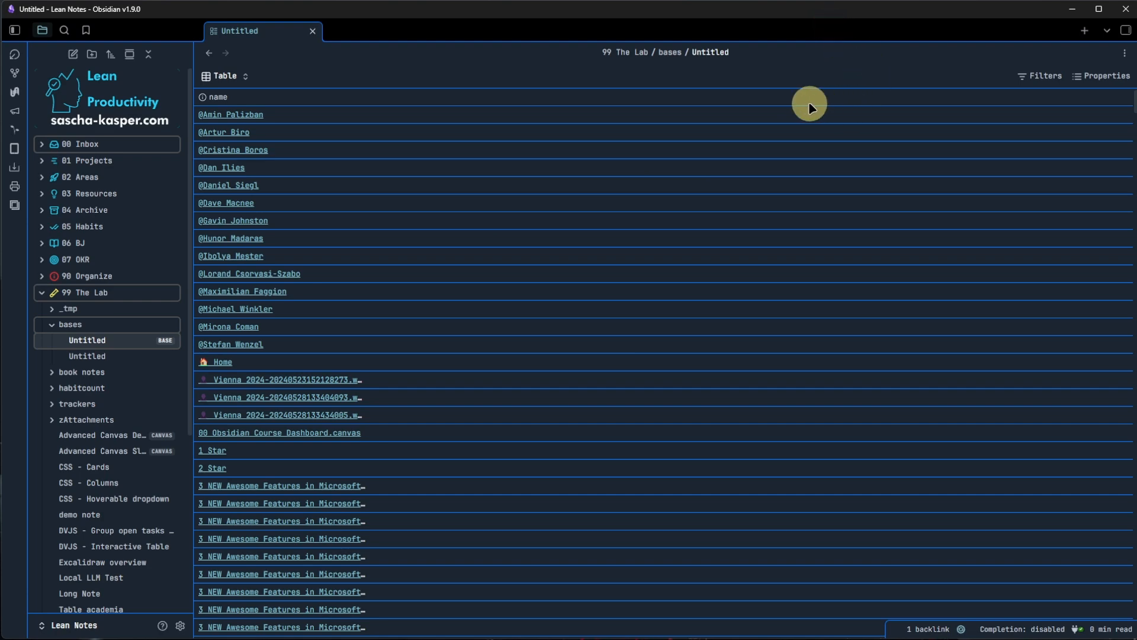
pyautogui.click(723, 53)
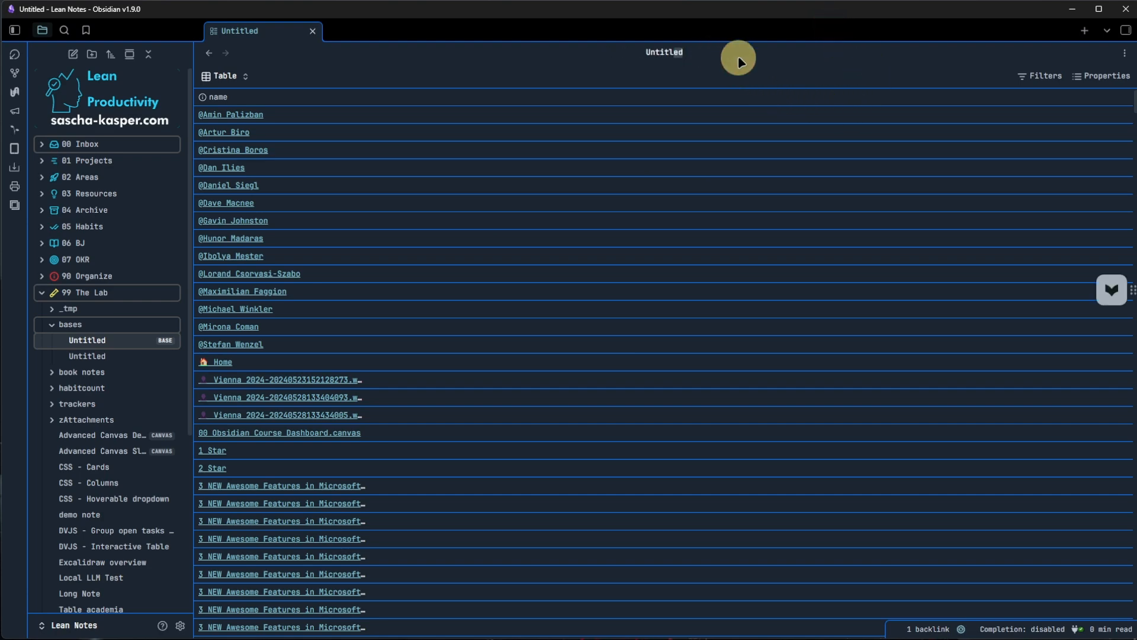
pyautogui.hotkey('ctrl', 'a')
pyautogui.press('BackSpace')
pyautogui.write('Reci')
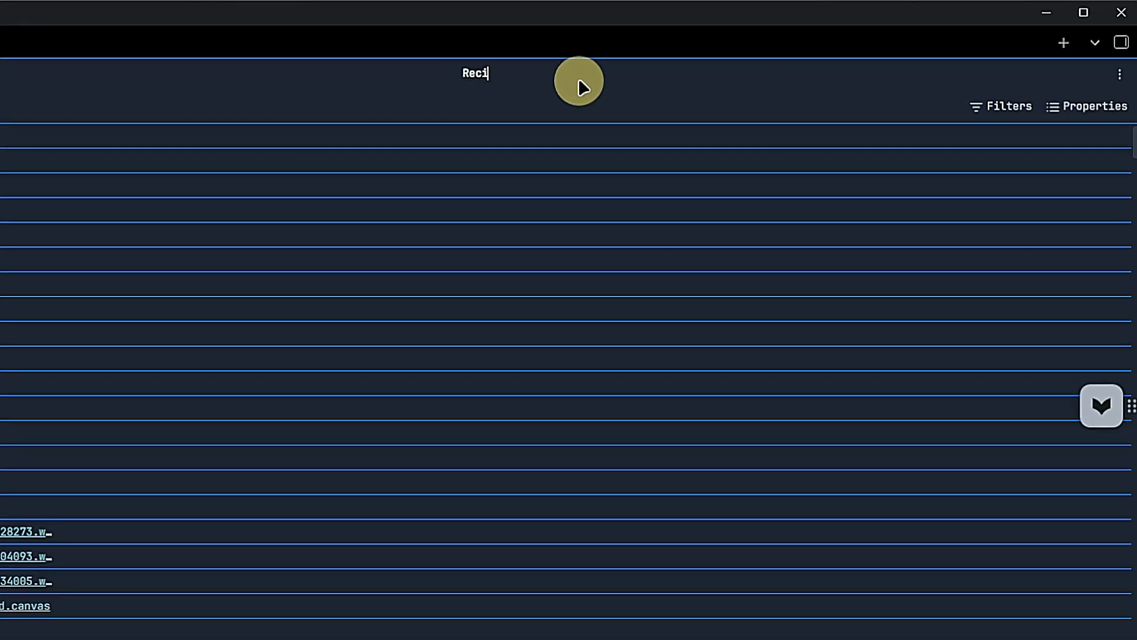
pyautogui.write('pes Base')
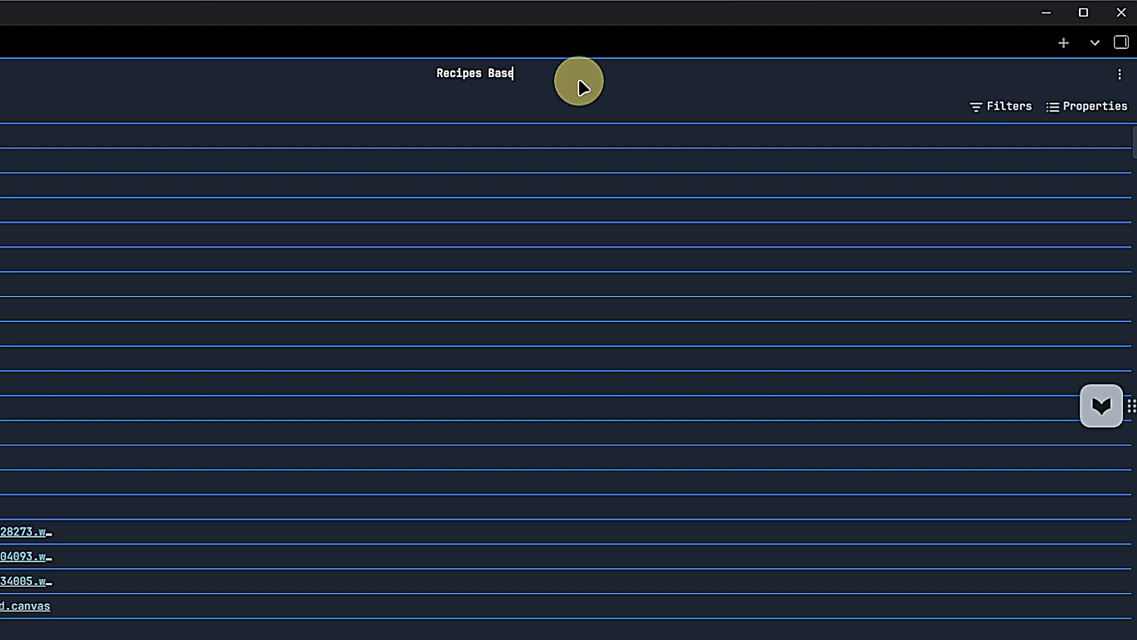
pyautogui.press('Return')
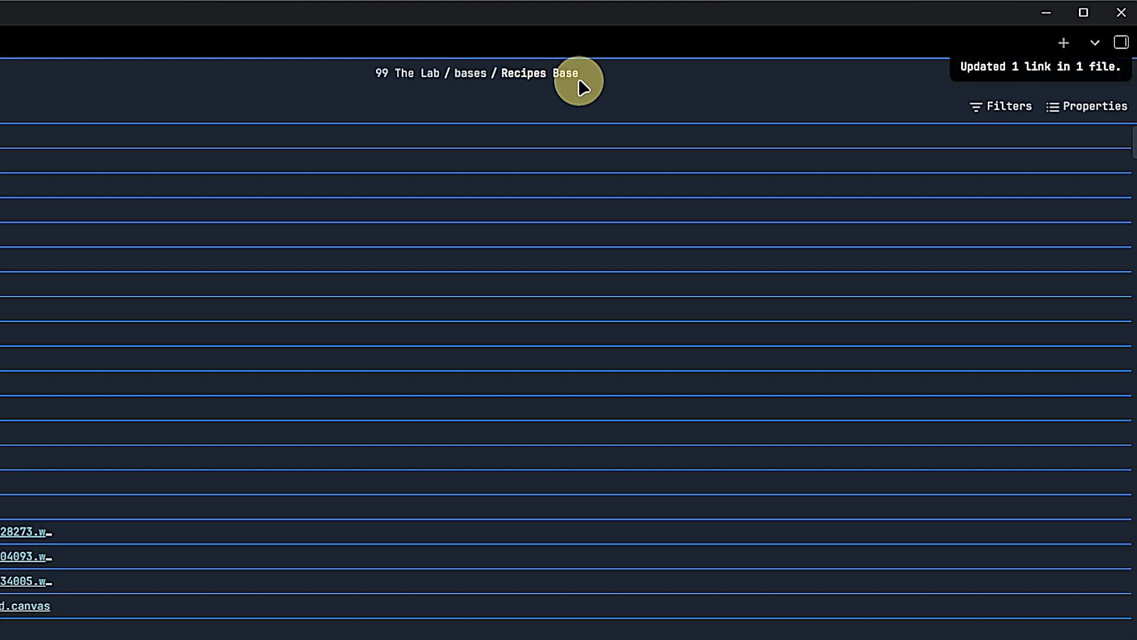
# - Filter all views of the base to files whose path contains 03 Resources/Recipes
pyautogui.click(1005, 109)
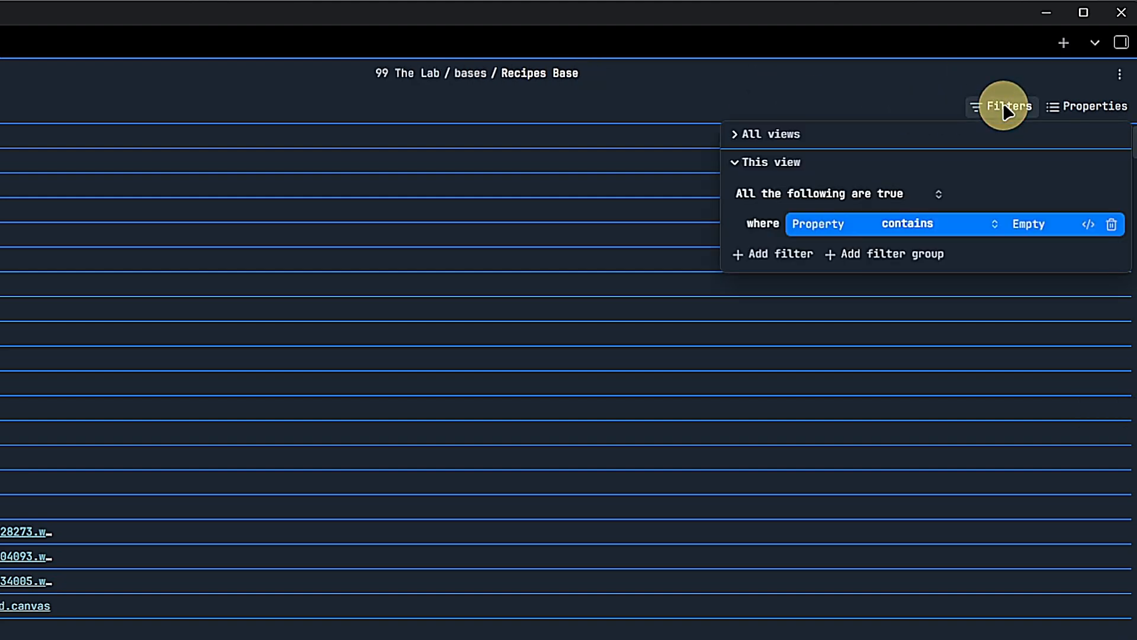
pyautogui.click(759, 134)
pyautogui.click(903, 254)
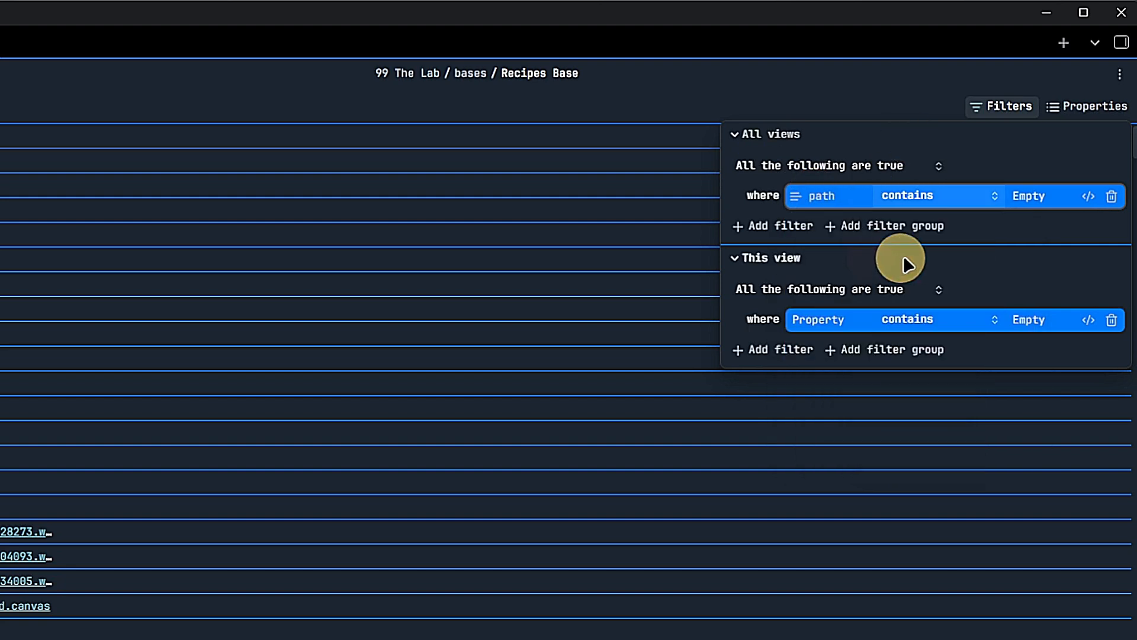
pyautogui.click(1034, 196)
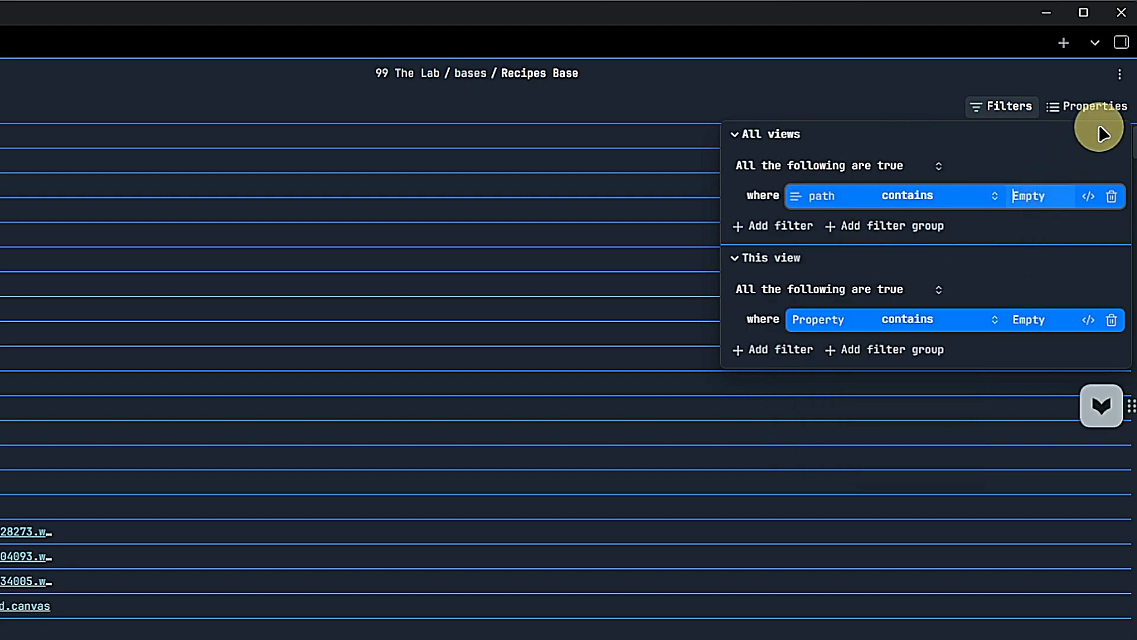
pyautogui.write('03 Resource')
pyautogui.write('s/Recipes')
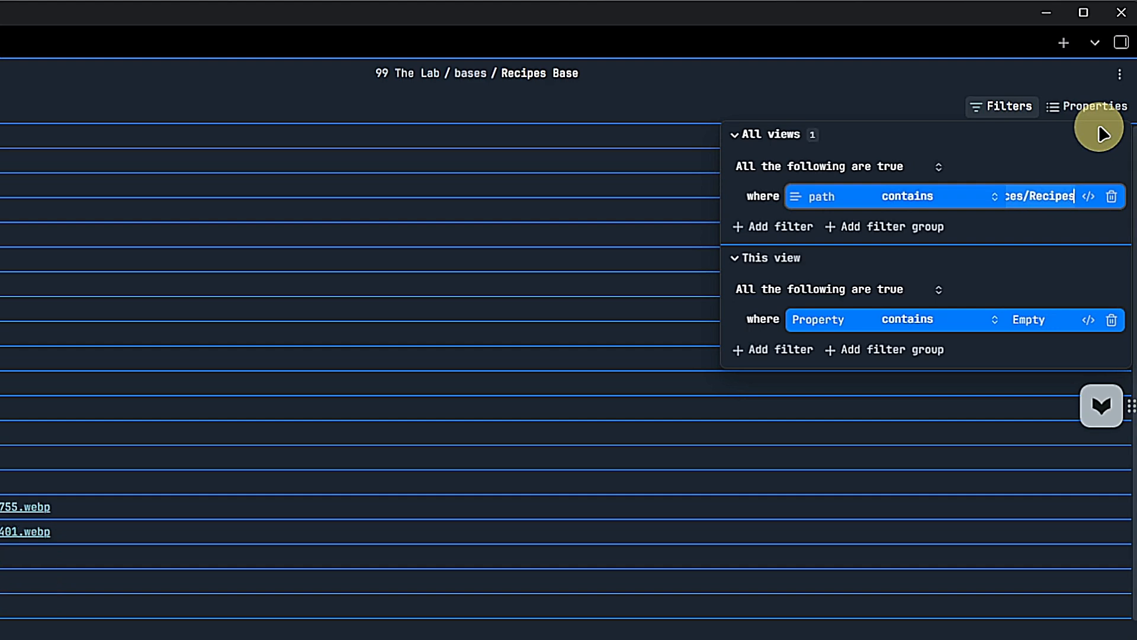
pyautogui.click(594, 295)
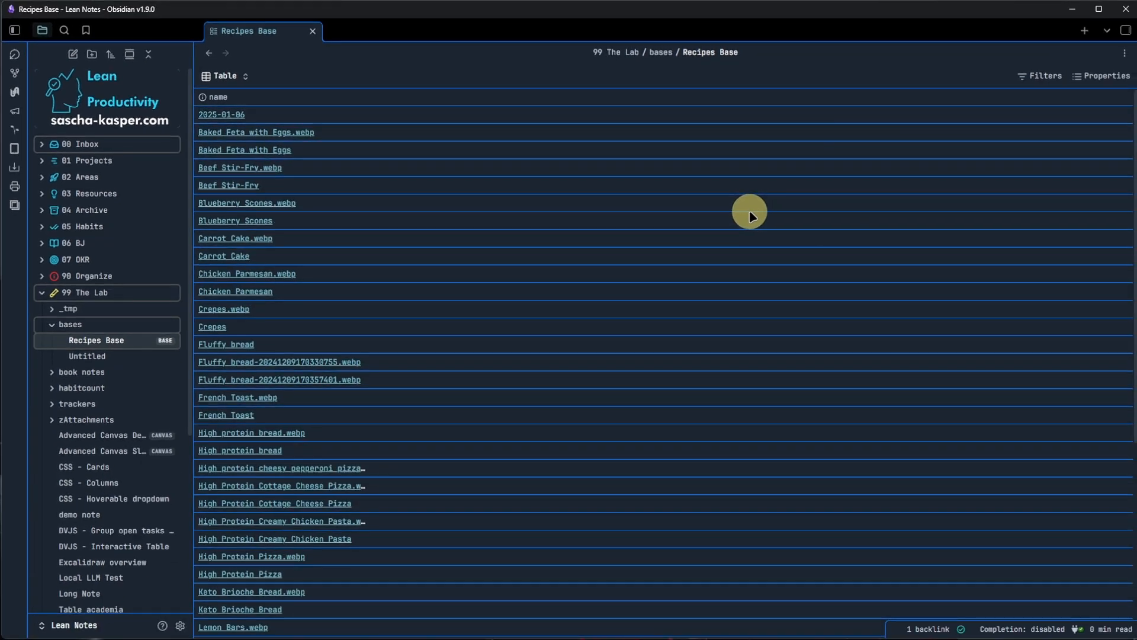
# - Add a second filter for all views so that tags contains recipe
pyautogui.click(1022, 83)
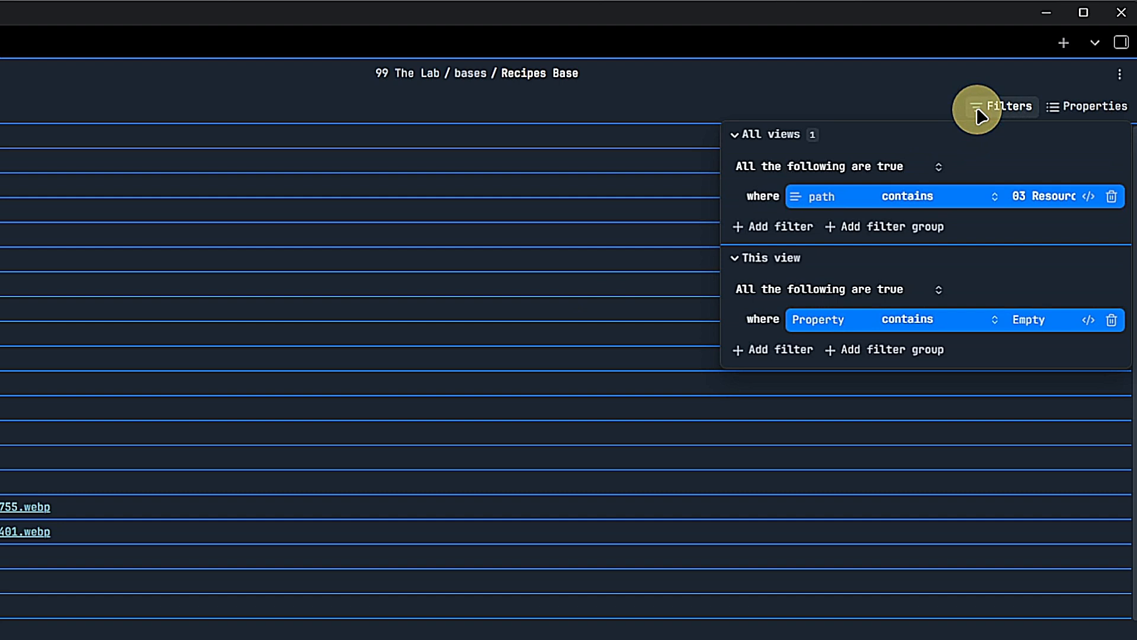
pyautogui.click(776, 229)
pyautogui.write('ta')
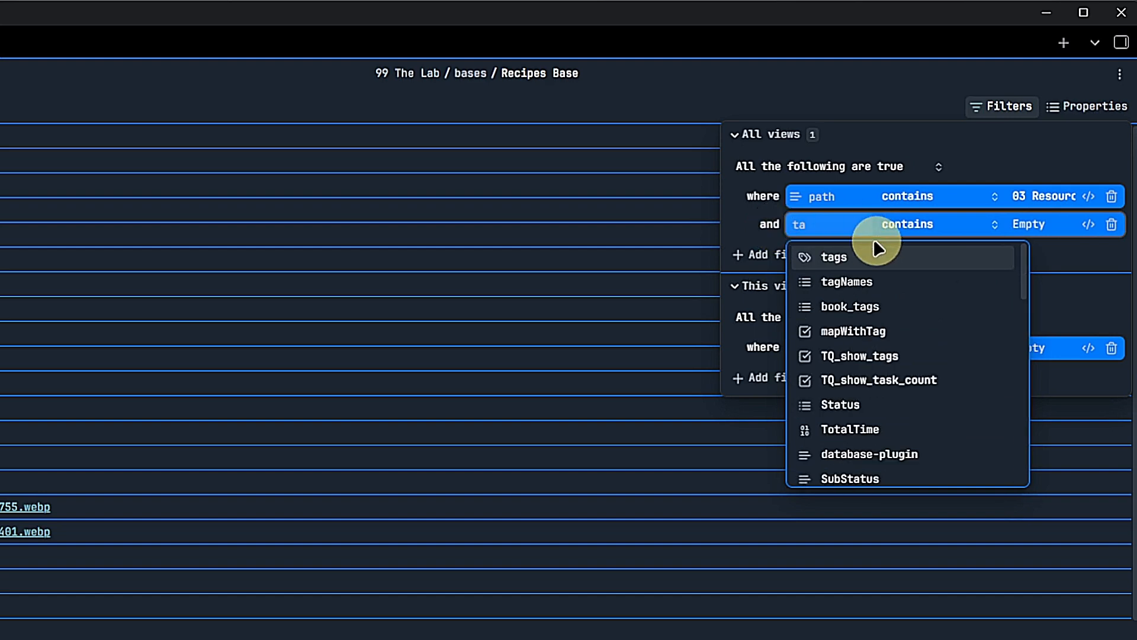
pyautogui.click(875, 255)
pyautogui.click(1034, 224)
pyautogui.write('rec')
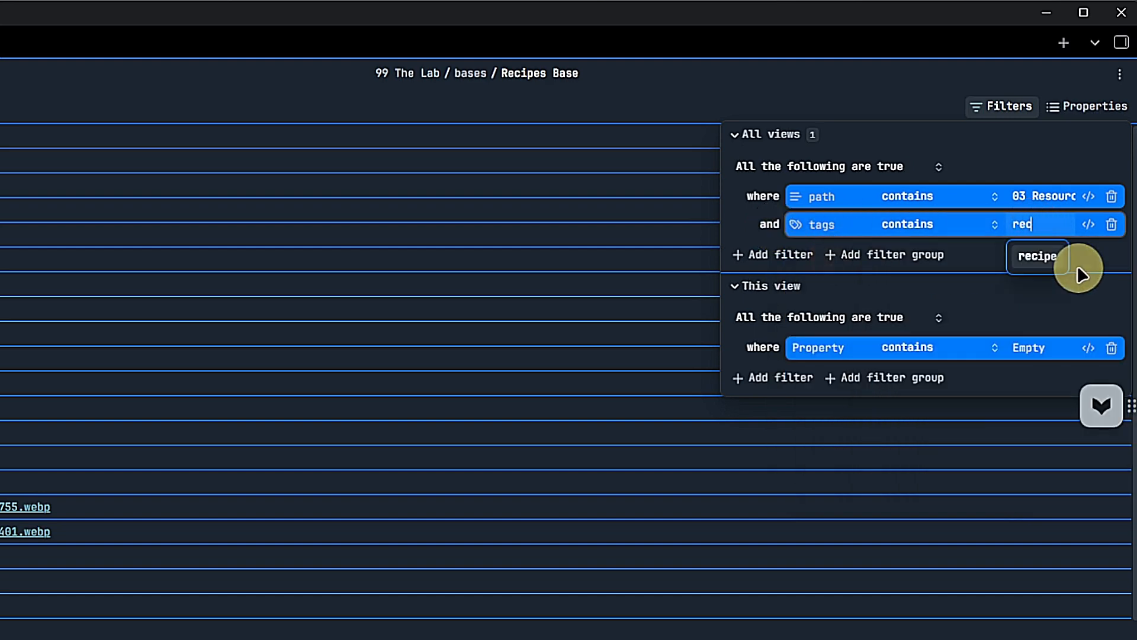
pyautogui.click(1050, 256)
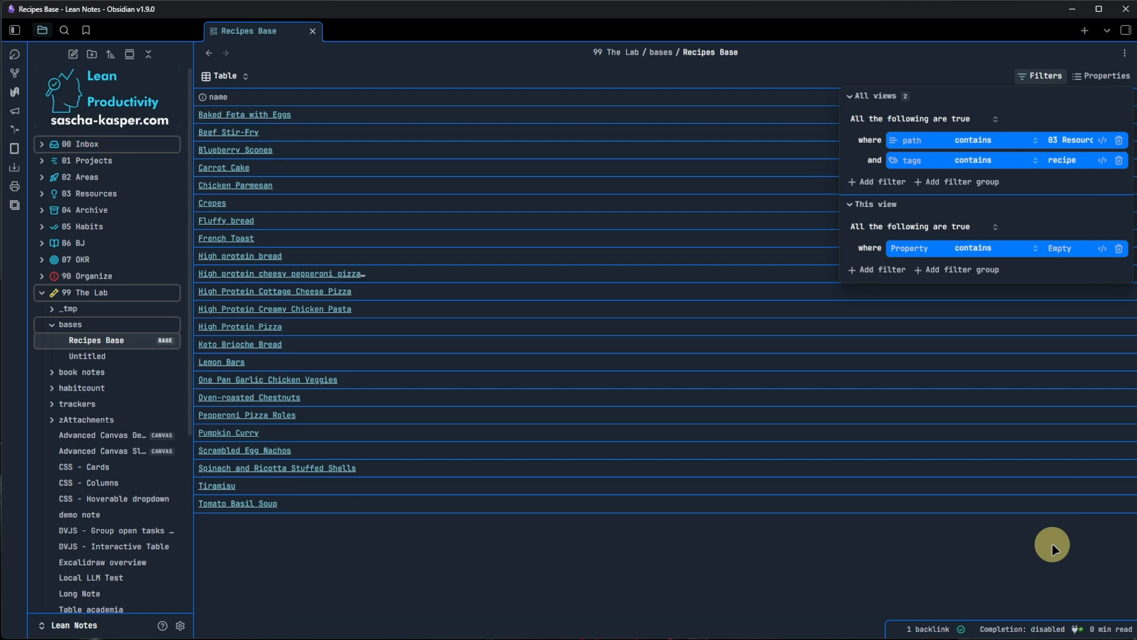
pyautogui.click(1054, 546)
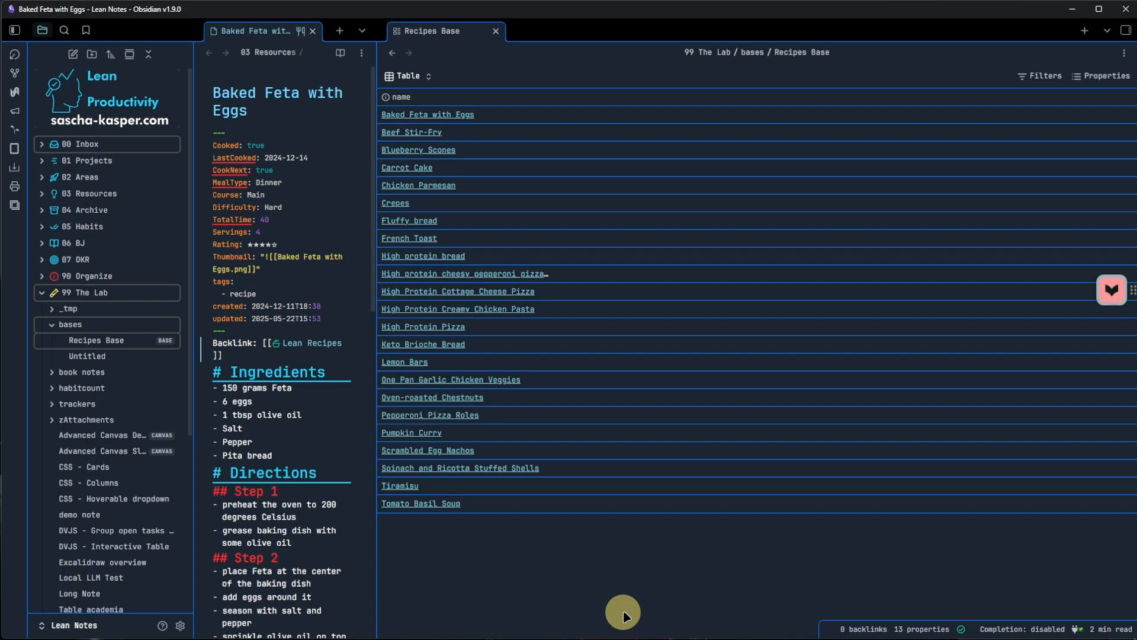
# - Display the Cooked, LastCooked, CookNext, MealType, Course, Difficulty, TotalTime, Servings, Rating and Thumbnail properties as columns in the base
pyautogui.click(1098, 77)
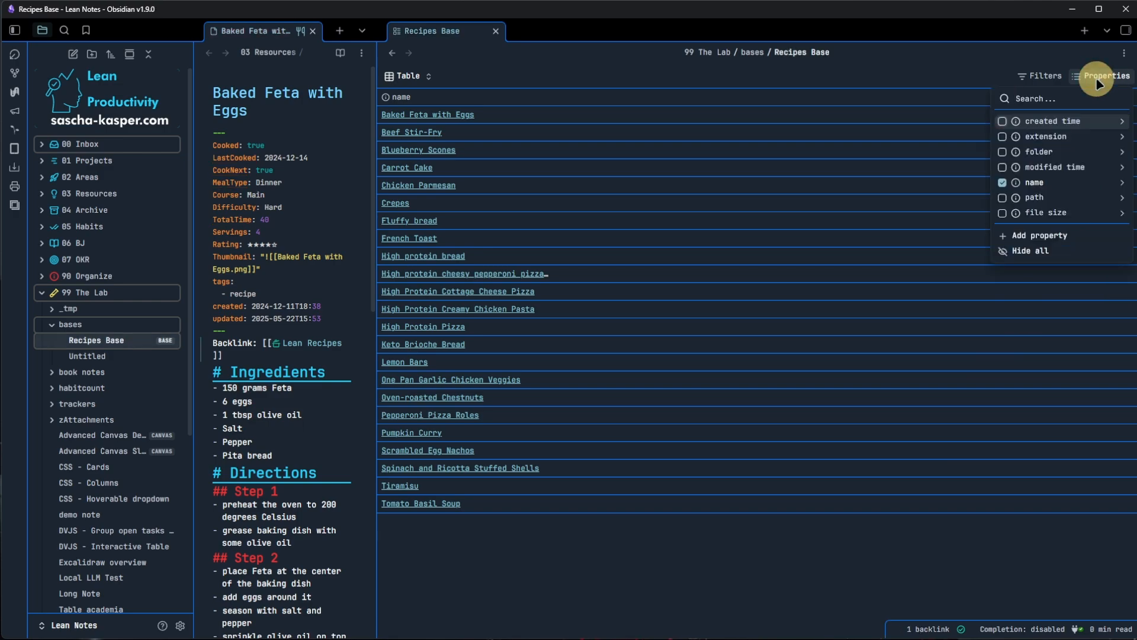
pyautogui.write('cooked')
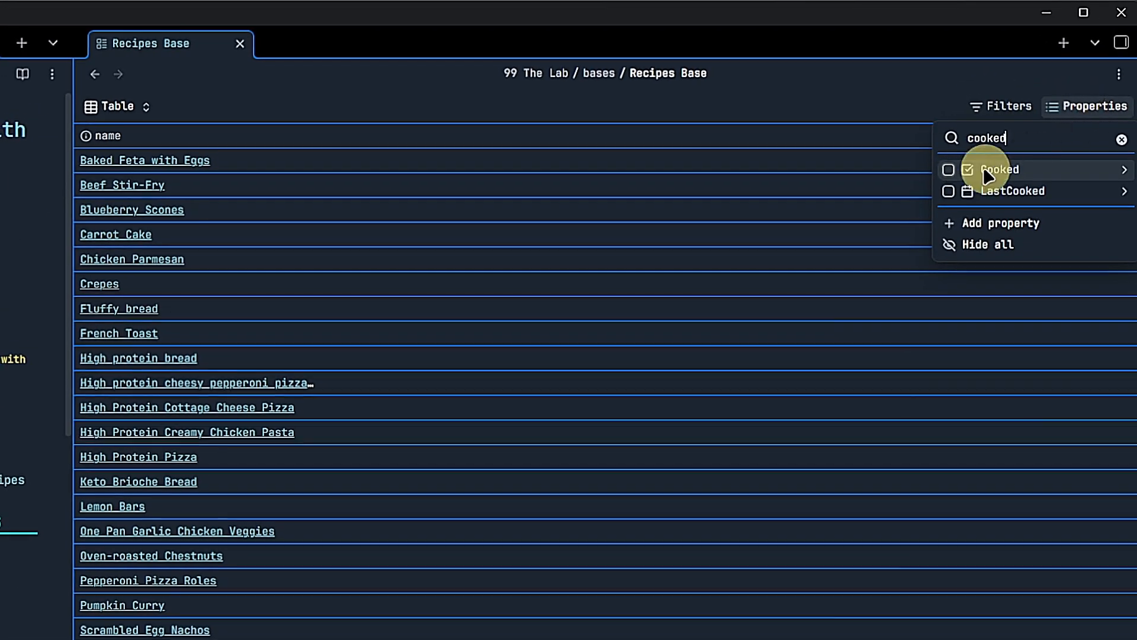
pyautogui.click(979, 142)
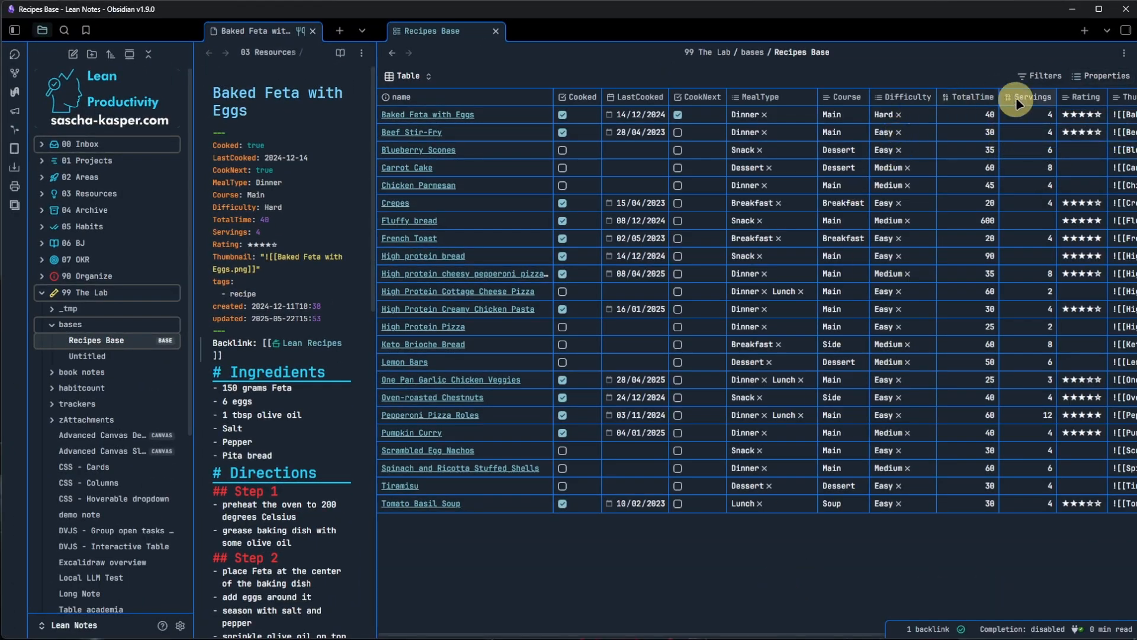
# - Move the Rating column directly after name and the Servings column directly before Difficulty
pyautogui.moveTo(1082, 97); pyautogui.dragTo(588, 96)
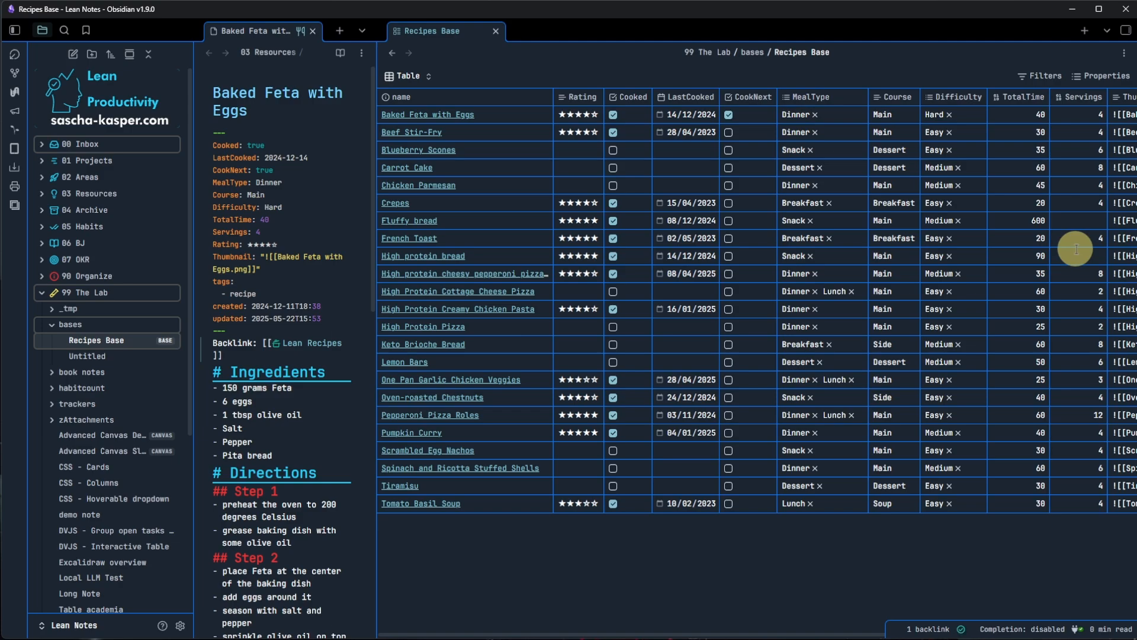
pyautogui.moveTo(1075, 96); pyautogui.dragTo(954, 99)
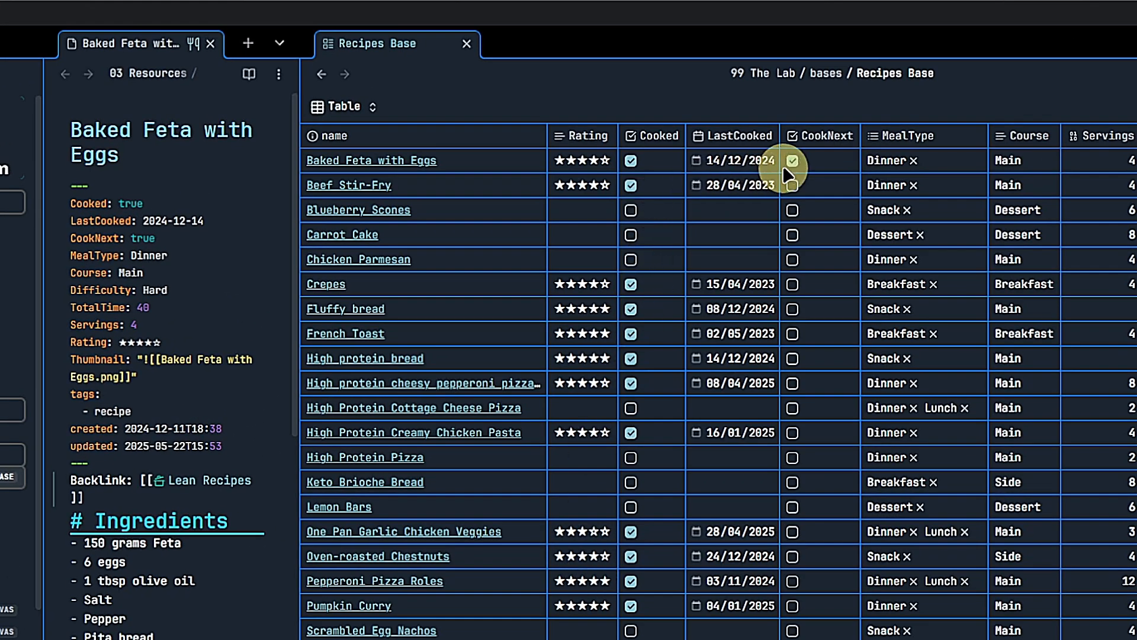
# - Toggle CookNext for Baked Feta with Eggs, and switch its rating to one star and back to four stars
pyautogui.click(792, 157)
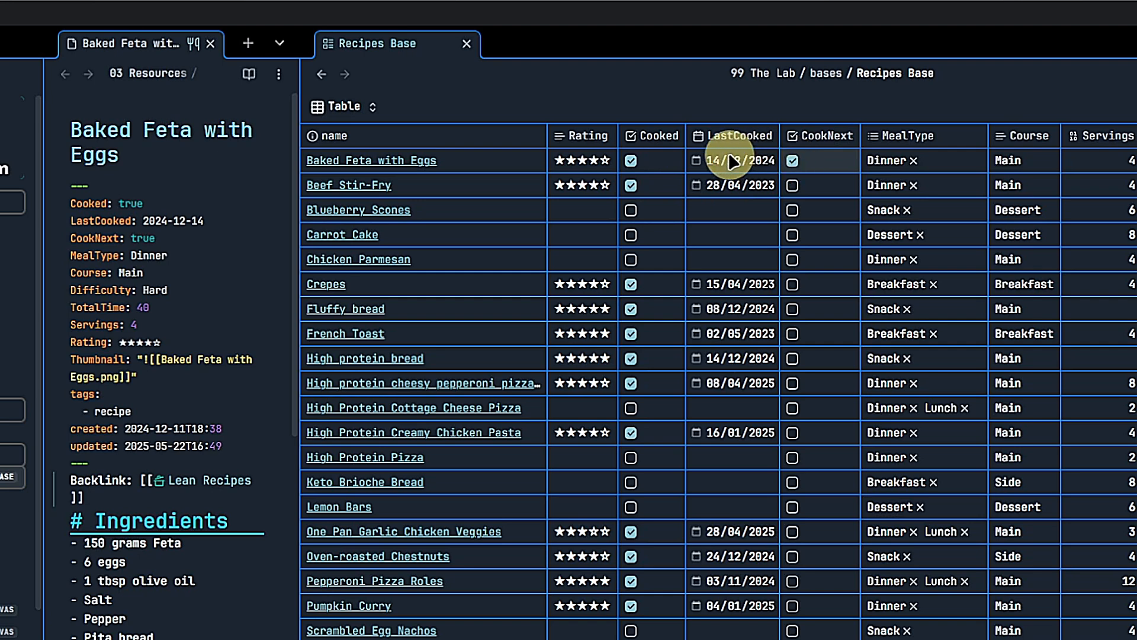
pyautogui.tripleClick(583, 159)
pyautogui.press('BackSpace')
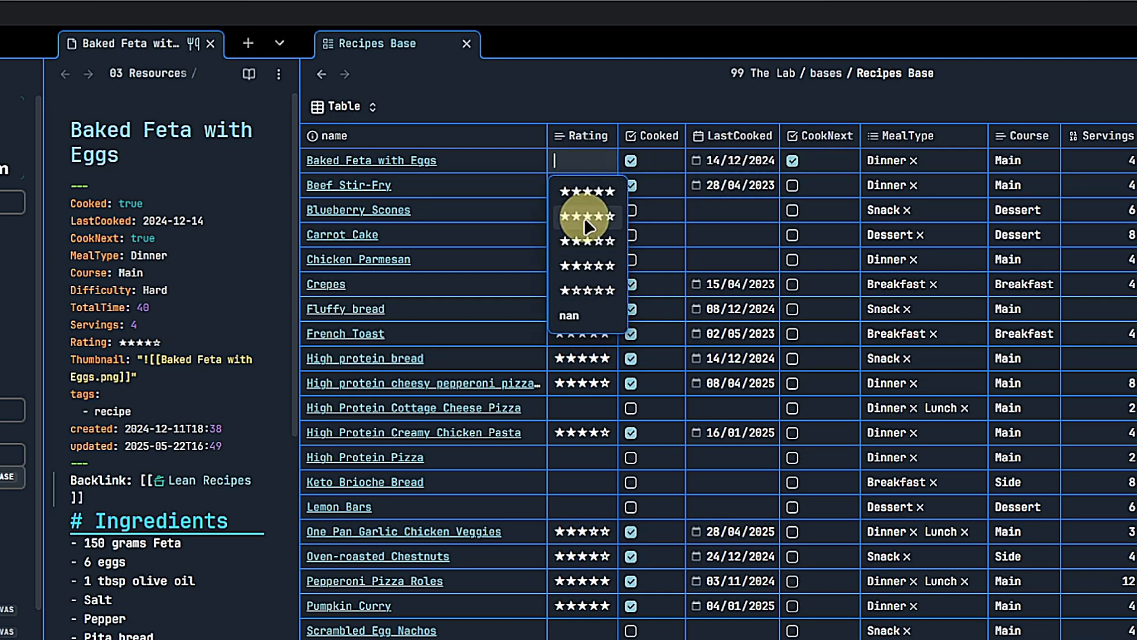
pyautogui.click(586, 265)
pyautogui.tripleClick(590, 156)
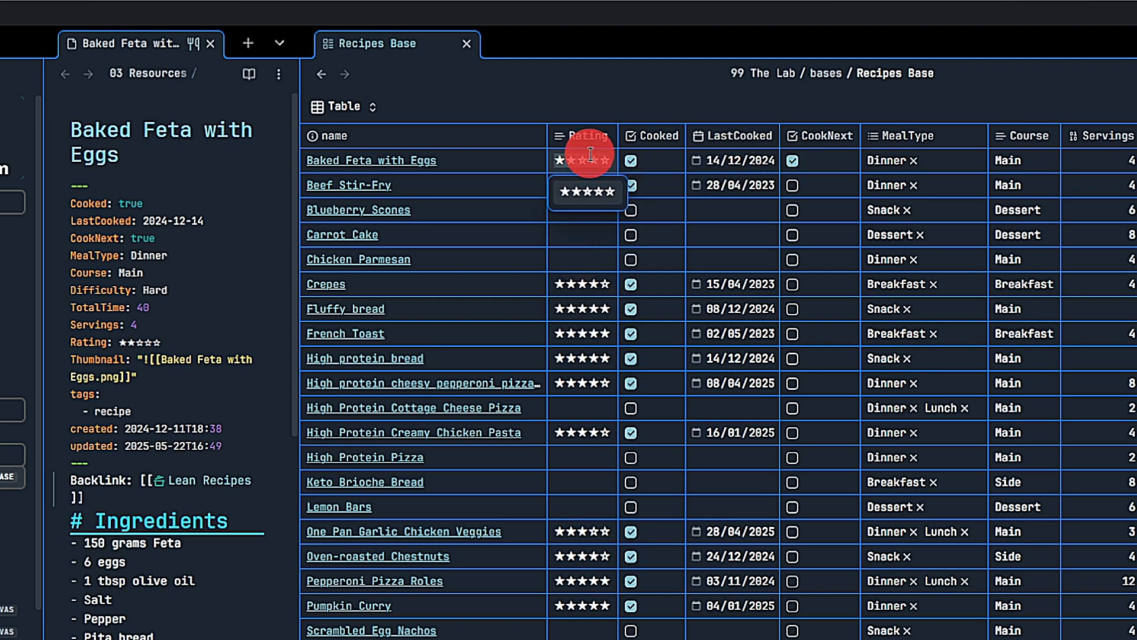
pyautogui.press('BackSpace')
pyautogui.click(608, 215)
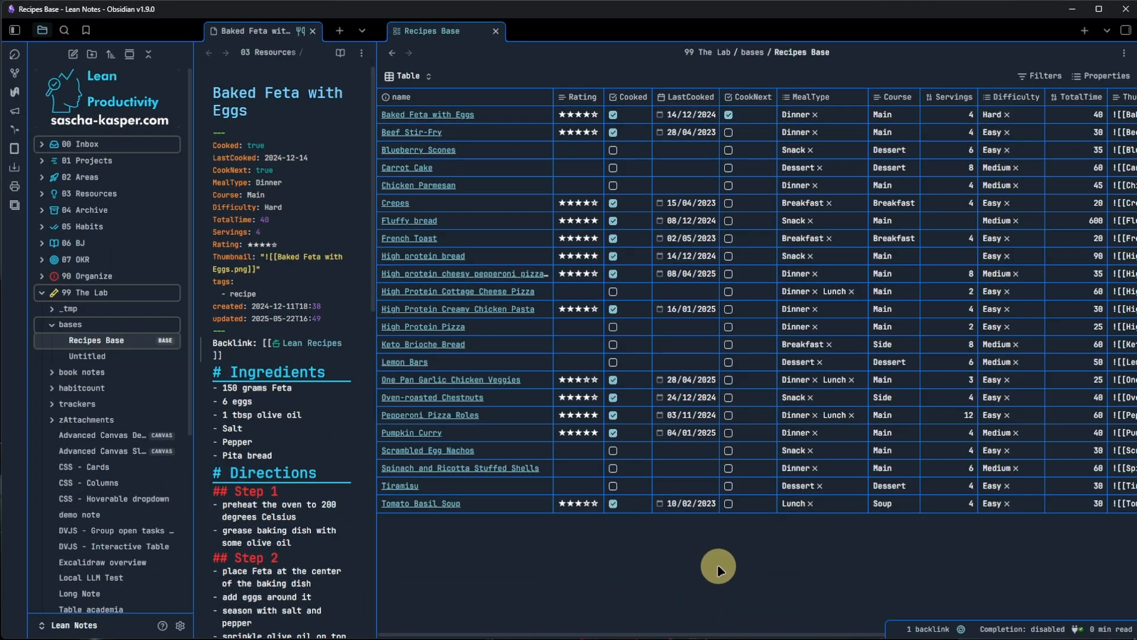
# - Examine the nutrition fields in the Baked Feta with Eggs note, search the base's properties for Calories, and look over the table's remaining columns
pyautogui.moveTo(372, 159); pyautogui.dragTo(391, 477)
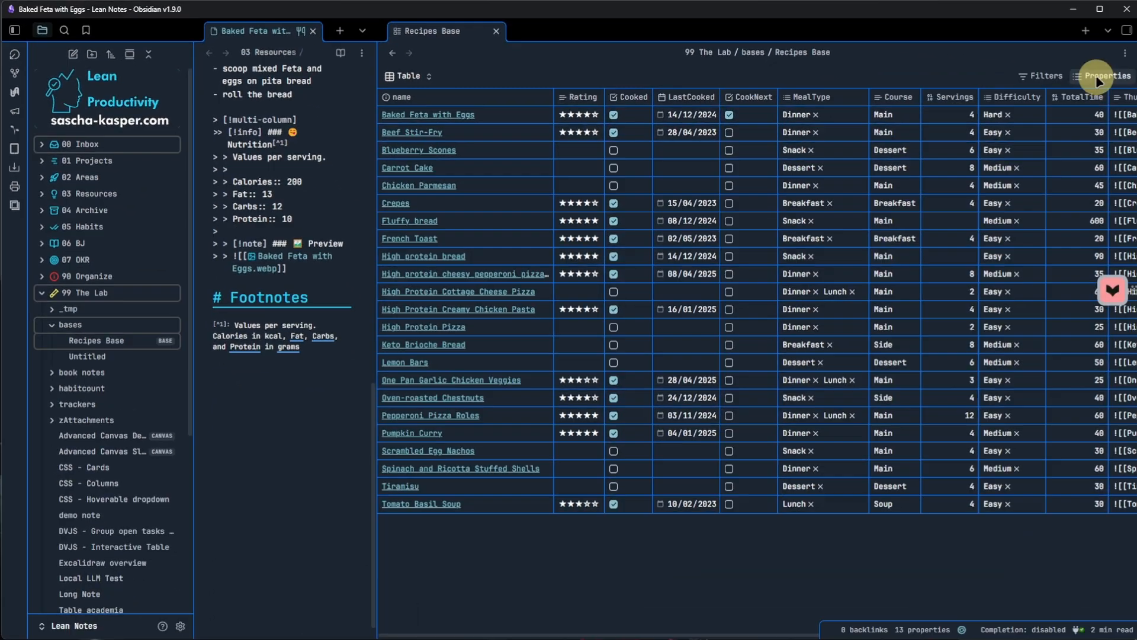
pyautogui.click(1097, 76)
pyautogui.write('Calo')
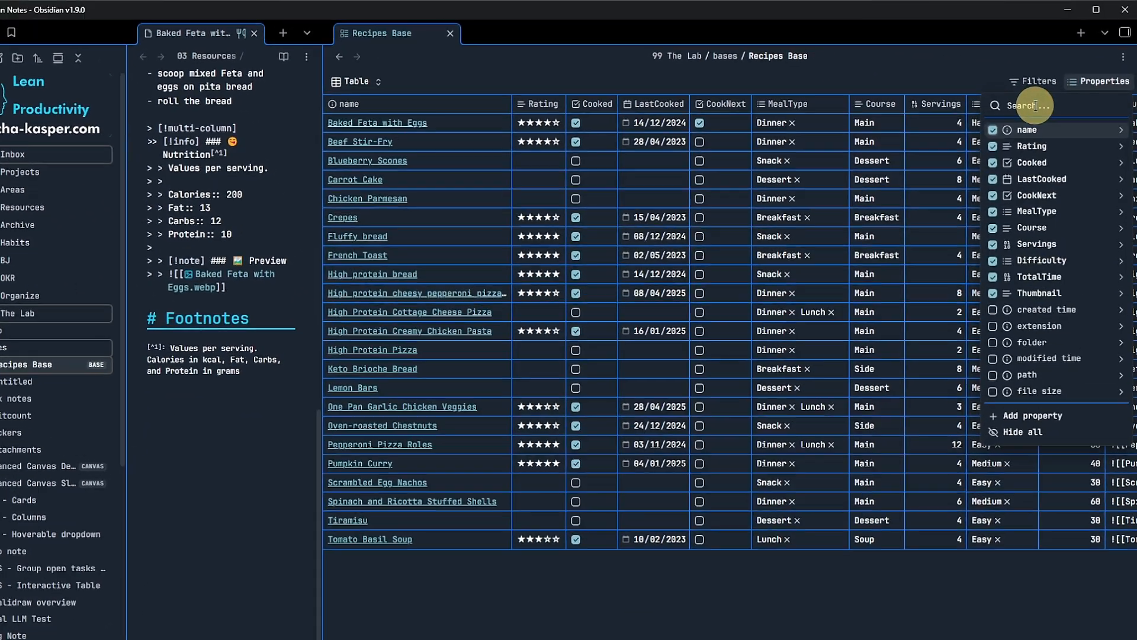
pyautogui.write('ries')
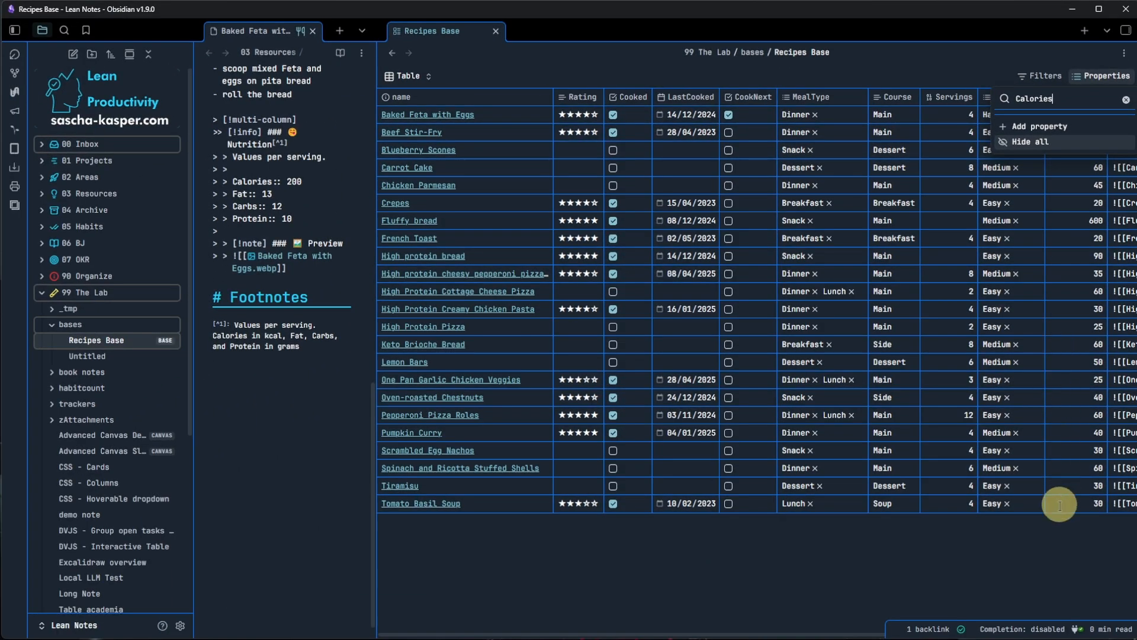
pyautogui.click(1050, 535)
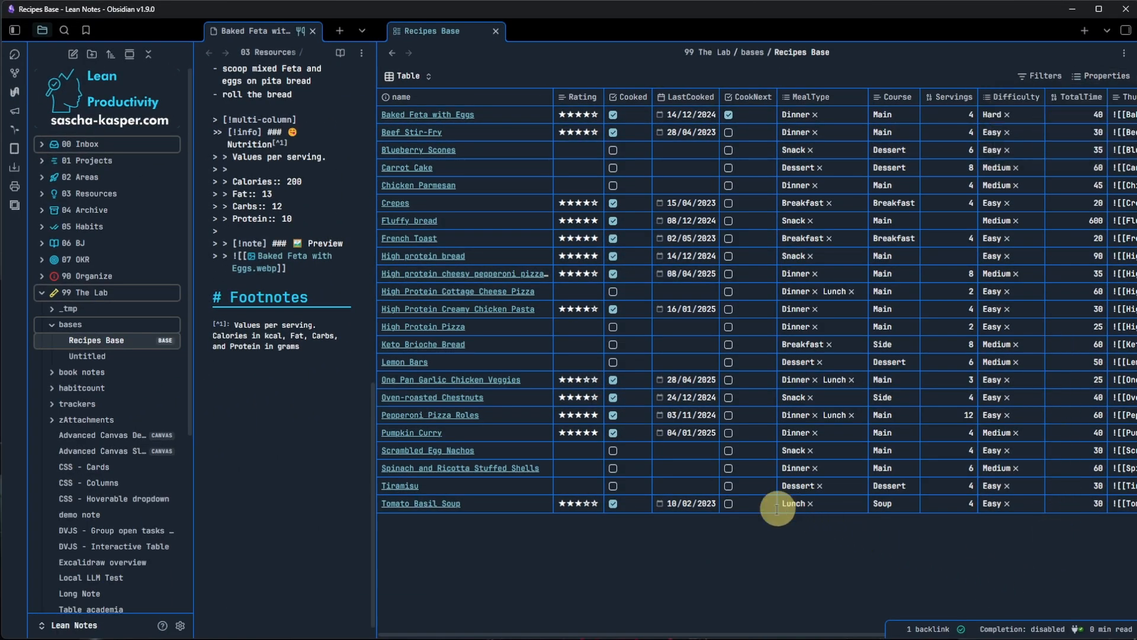
pyautogui.moveTo(610, 628); pyautogui.dragTo(794, 634)
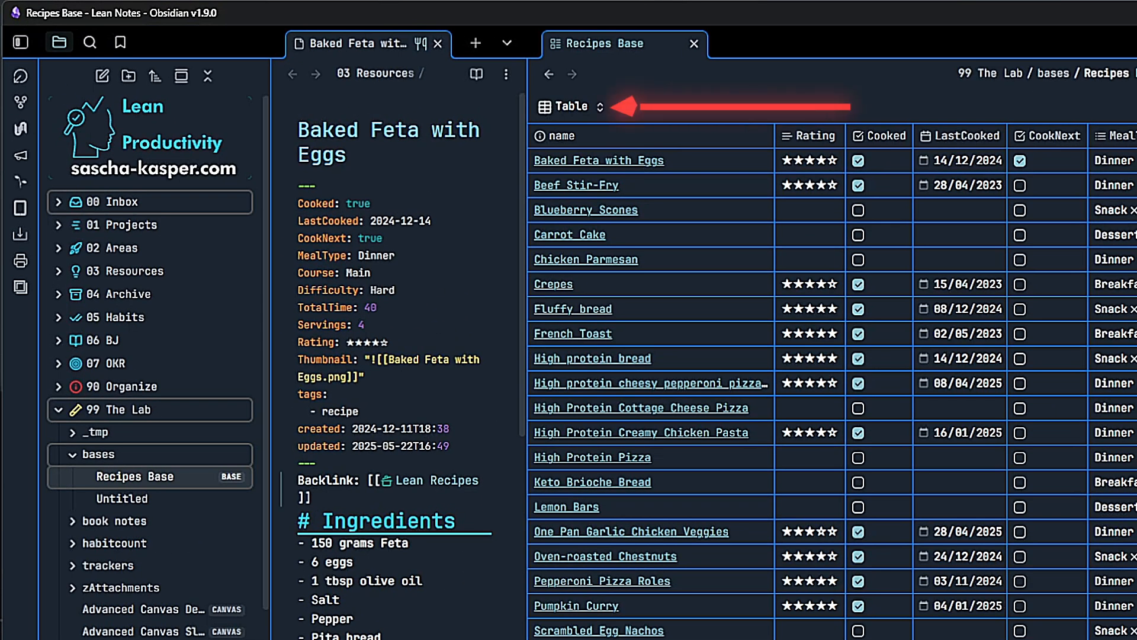
# - Rename the base's Table view as All Recipes, keeping its layout as table
pyautogui.click(598, 106)
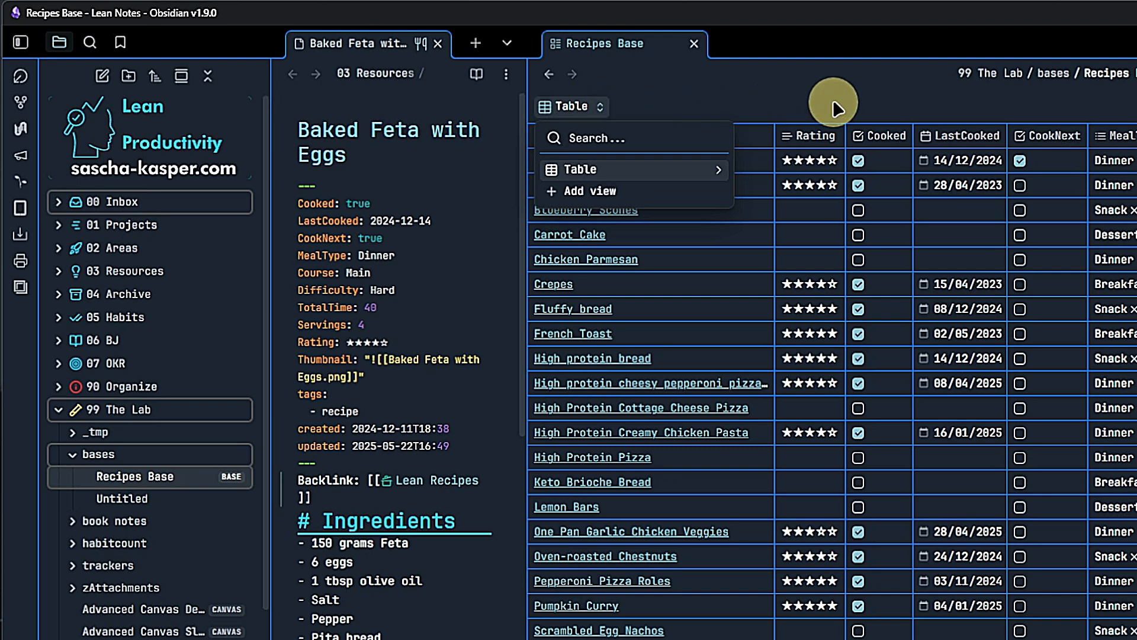
pyautogui.click(718, 168)
pyautogui.click(715, 190)
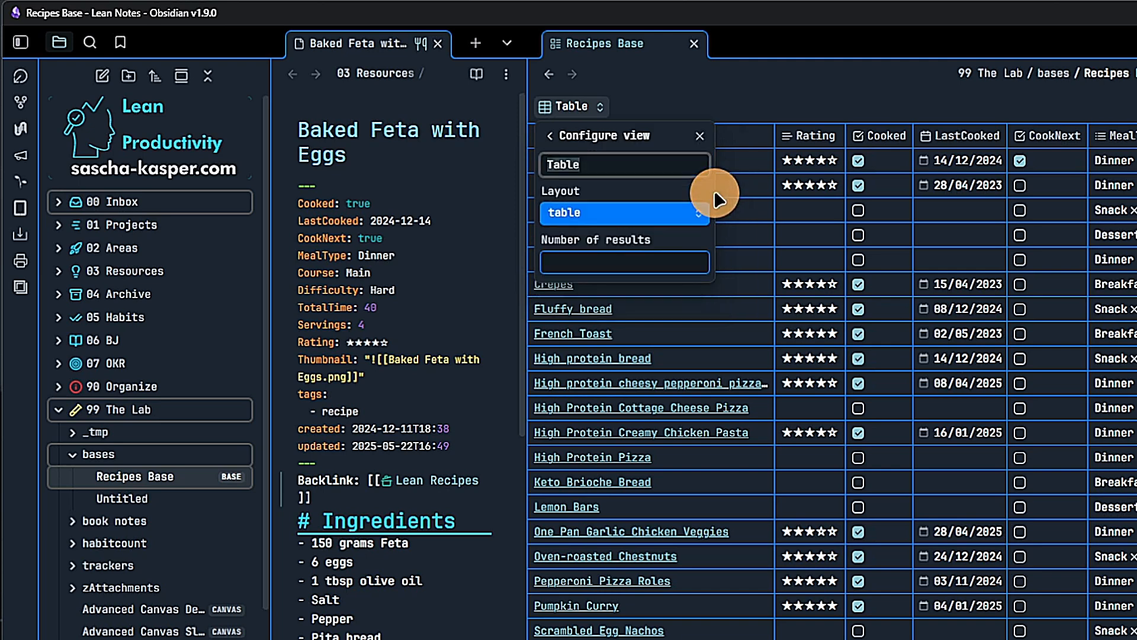
pyautogui.write('All Recipes')
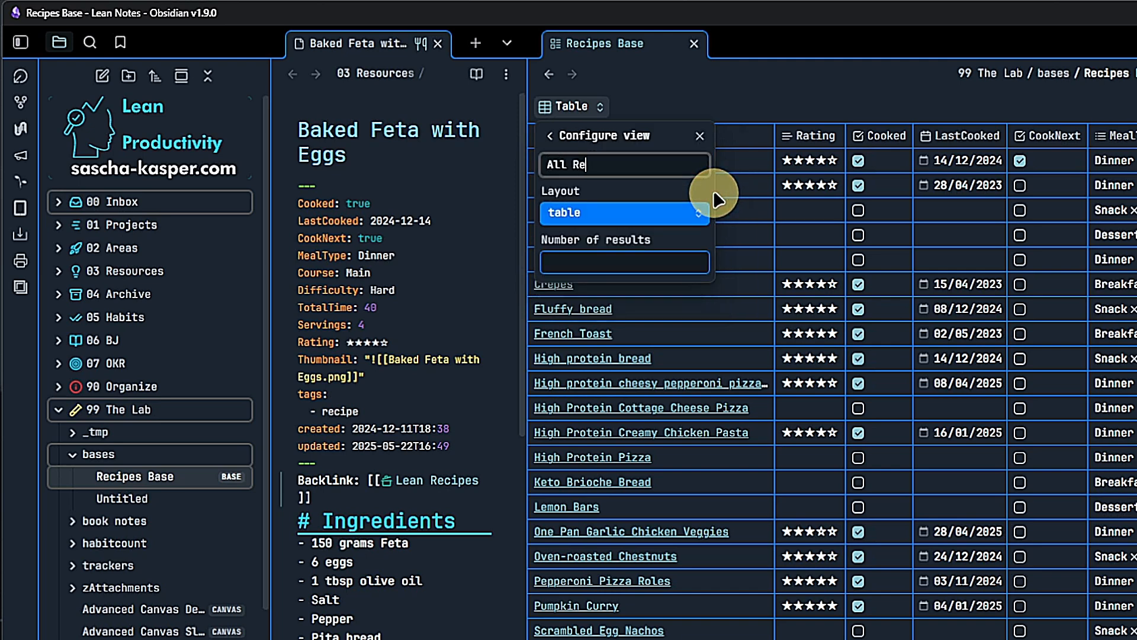
pyautogui.click(699, 213)
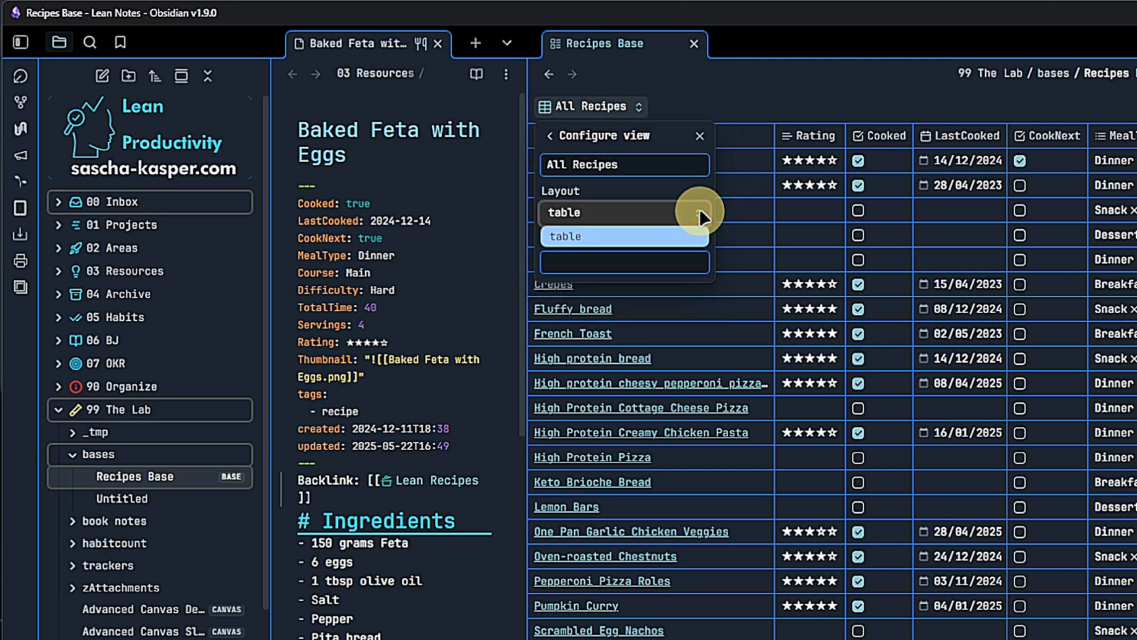
pyautogui.click(699, 212)
pyautogui.press('Return')
pyautogui.press('Return')
pyautogui.click(703, 163)
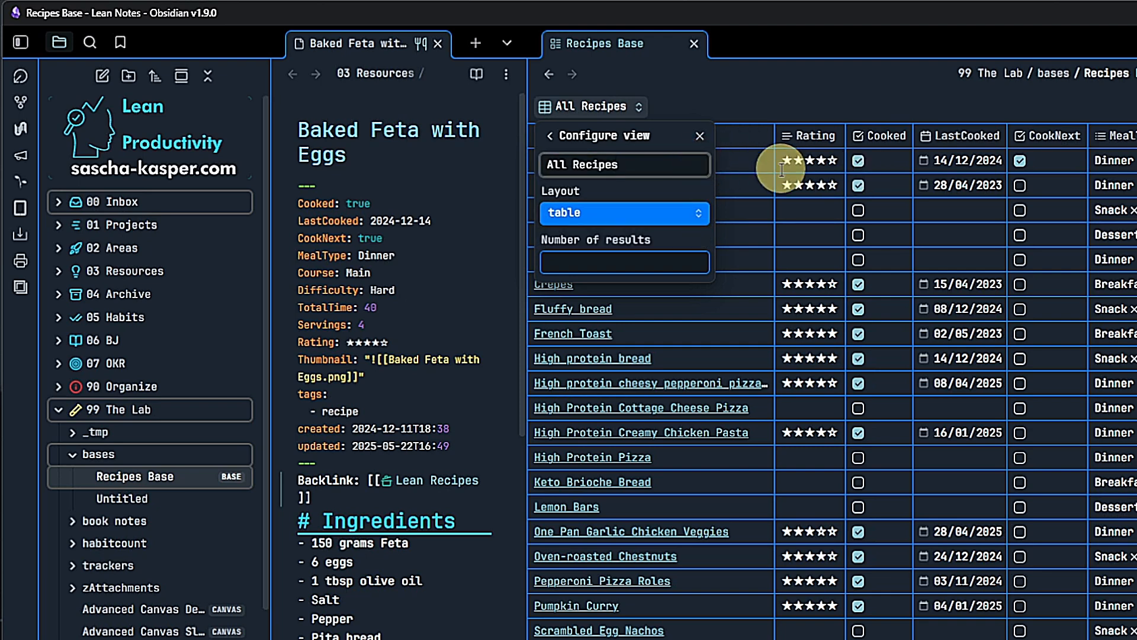
pyautogui.press('Return')
pyautogui.click(791, 93)
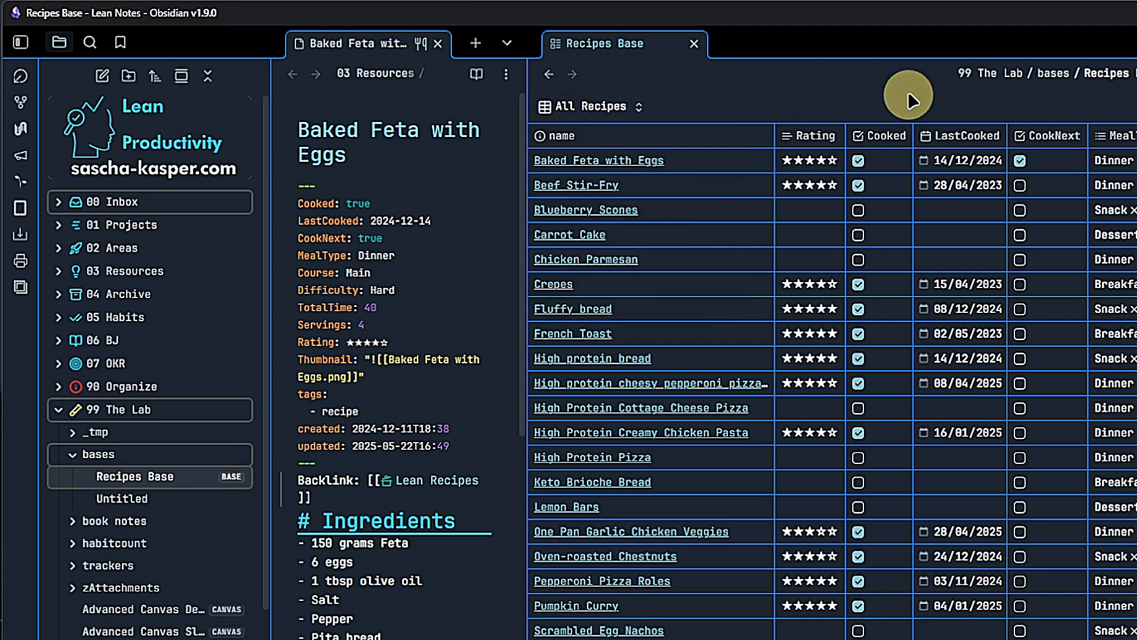
# - Duplicate the All Recipes view and name the copy Cooked
pyautogui.click(628, 108)
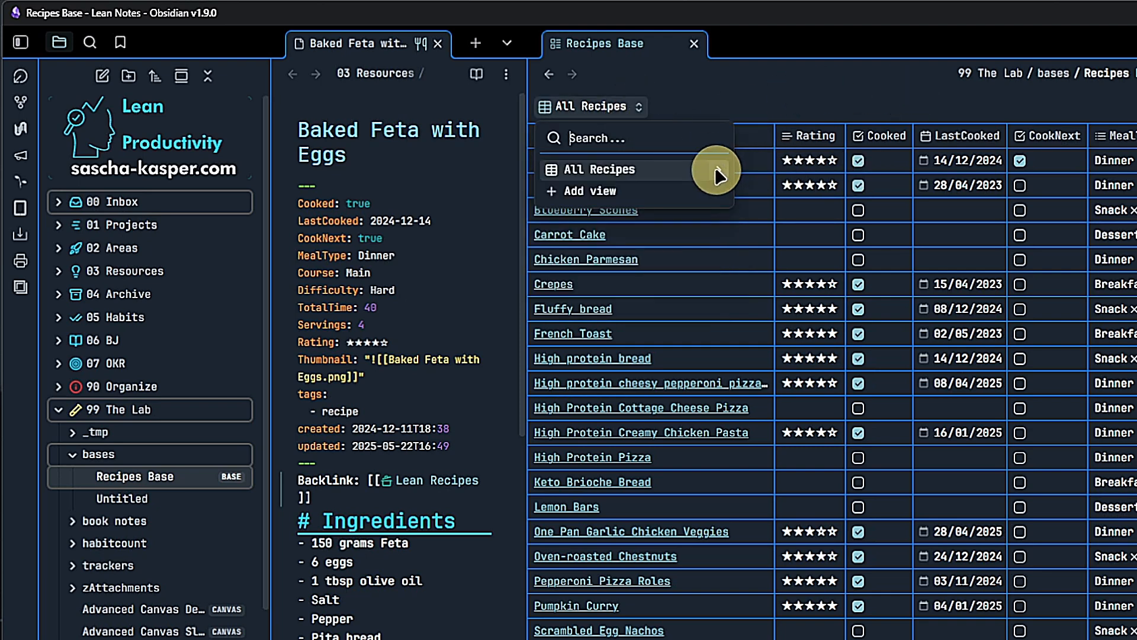
pyautogui.click(716, 167)
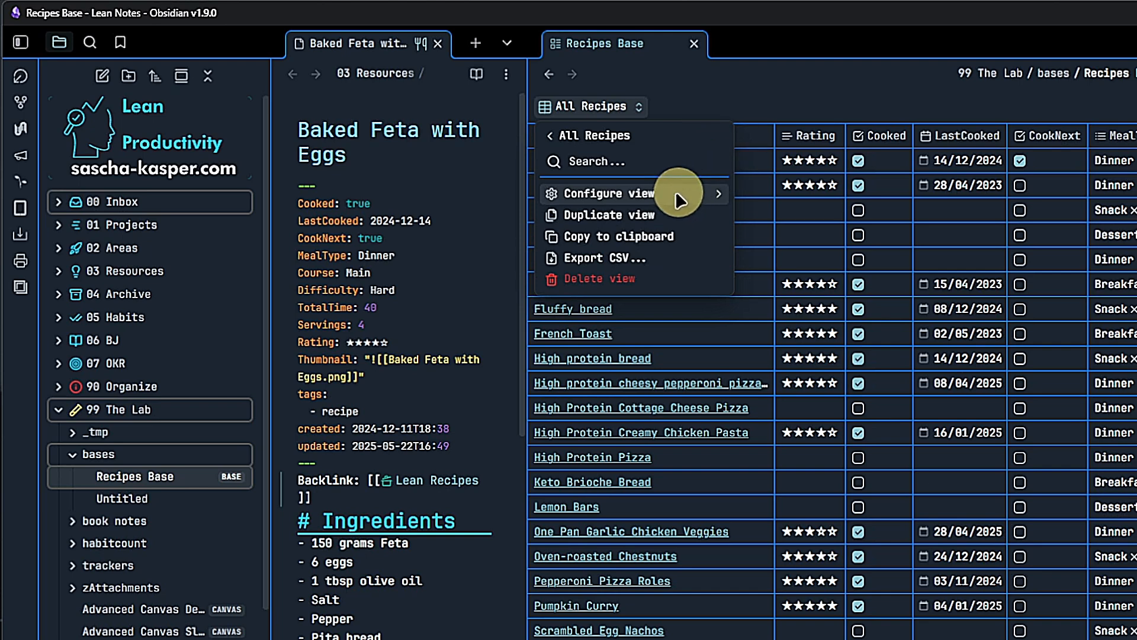
pyautogui.click(654, 213)
pyautogui.hotkey('ctrl', 'a')
pyautogui.write('Cooked')
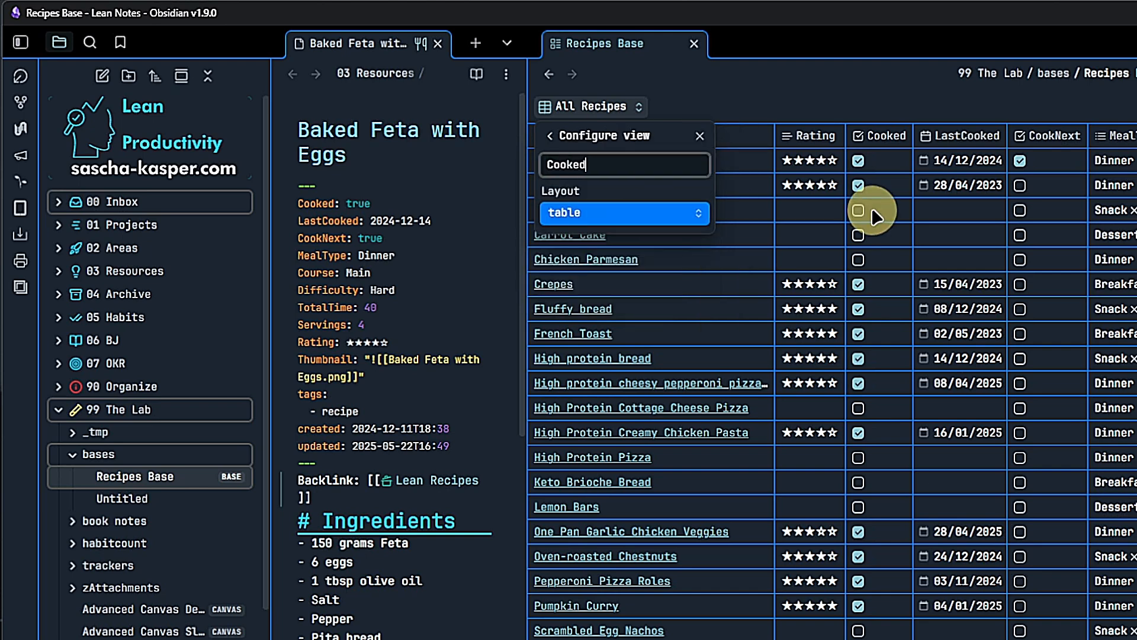
pyautogui.press('Return')
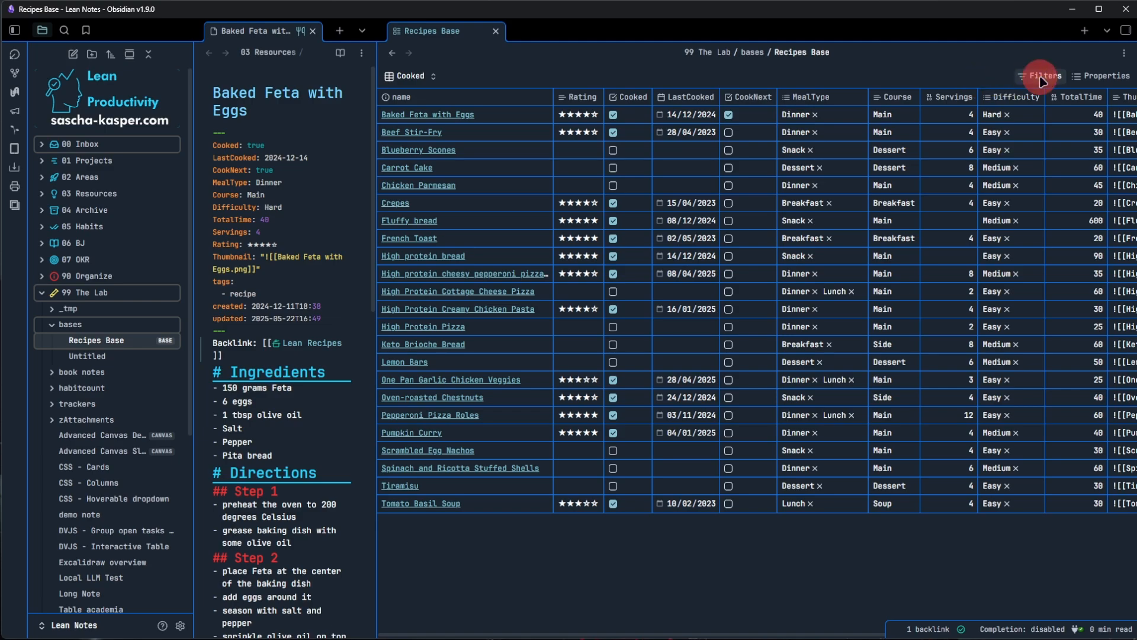
# - Add a filter for this view only so that the Cooked property is checked
pyautogui.click(1043, 79)
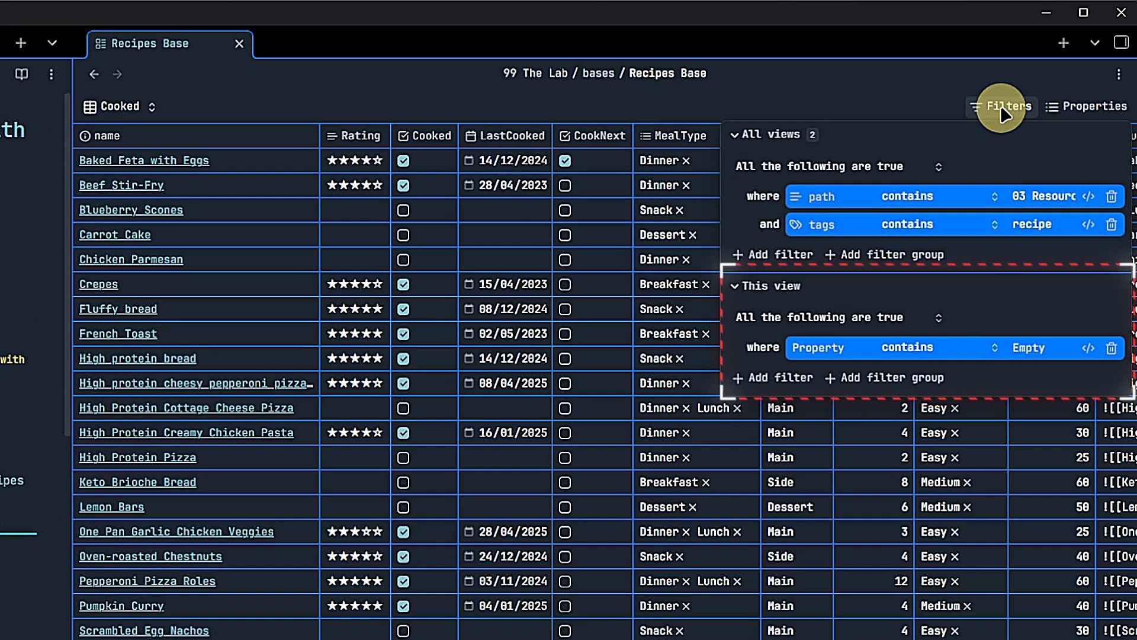
pyautogui.click(827, 350)
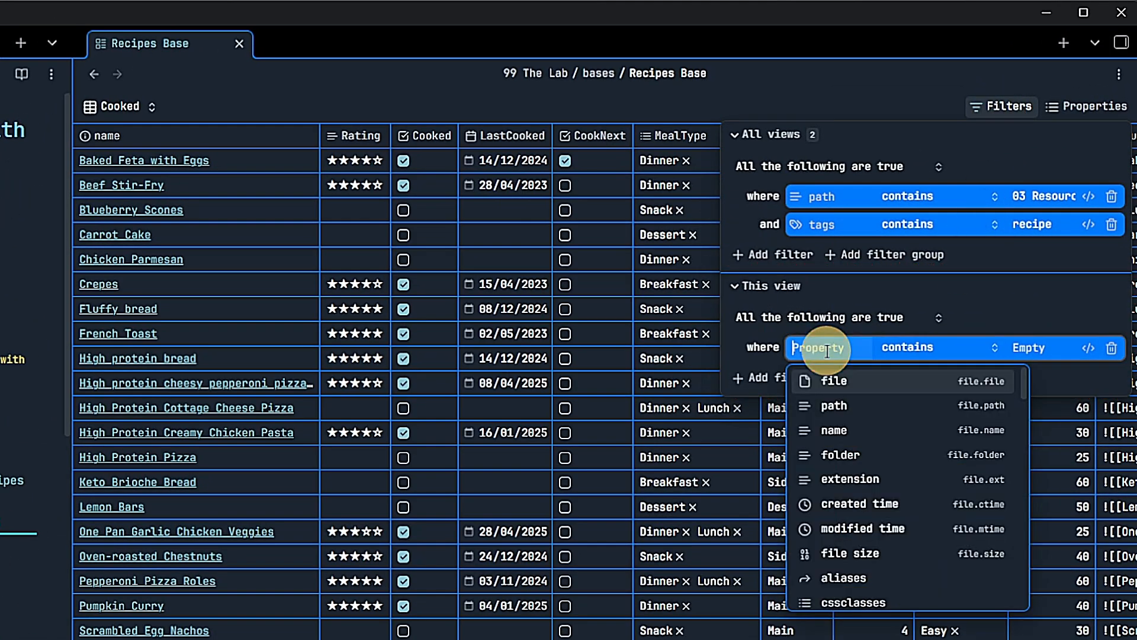
pyautogui.write('coo')
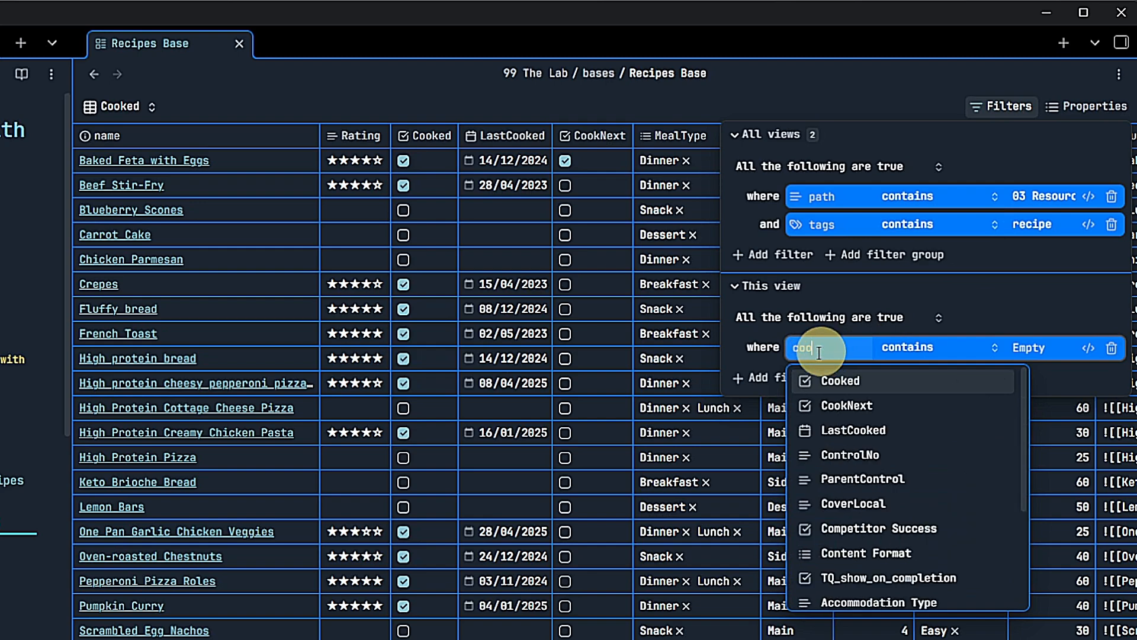
pyautogui.click(851, 379)
pyautogui.click(953, 348)
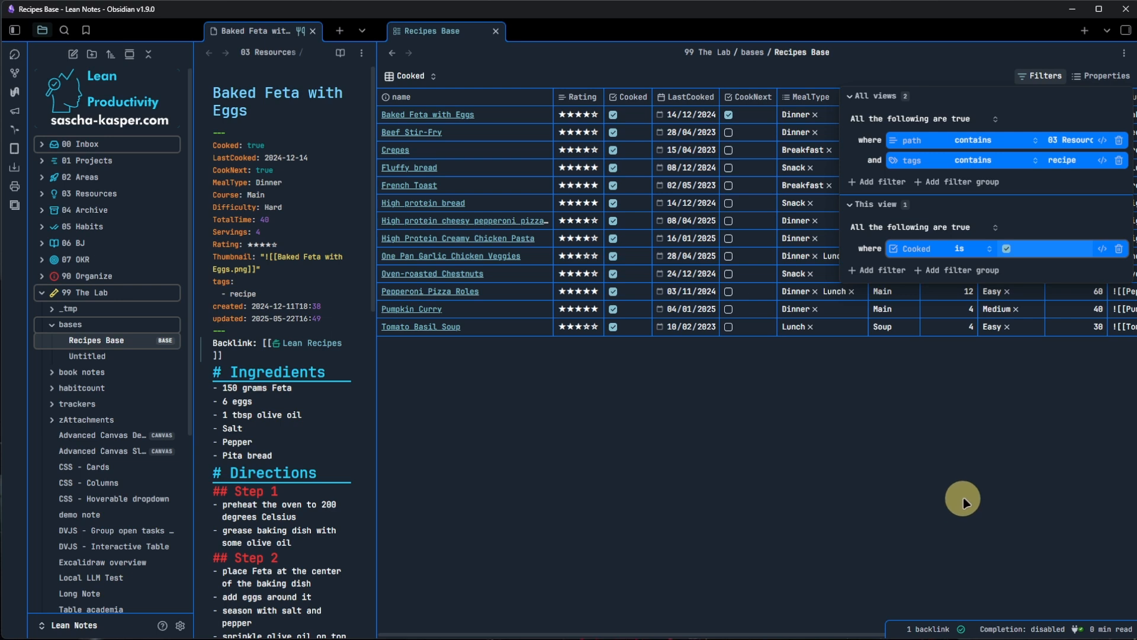
pyautogui.click(963, 501)
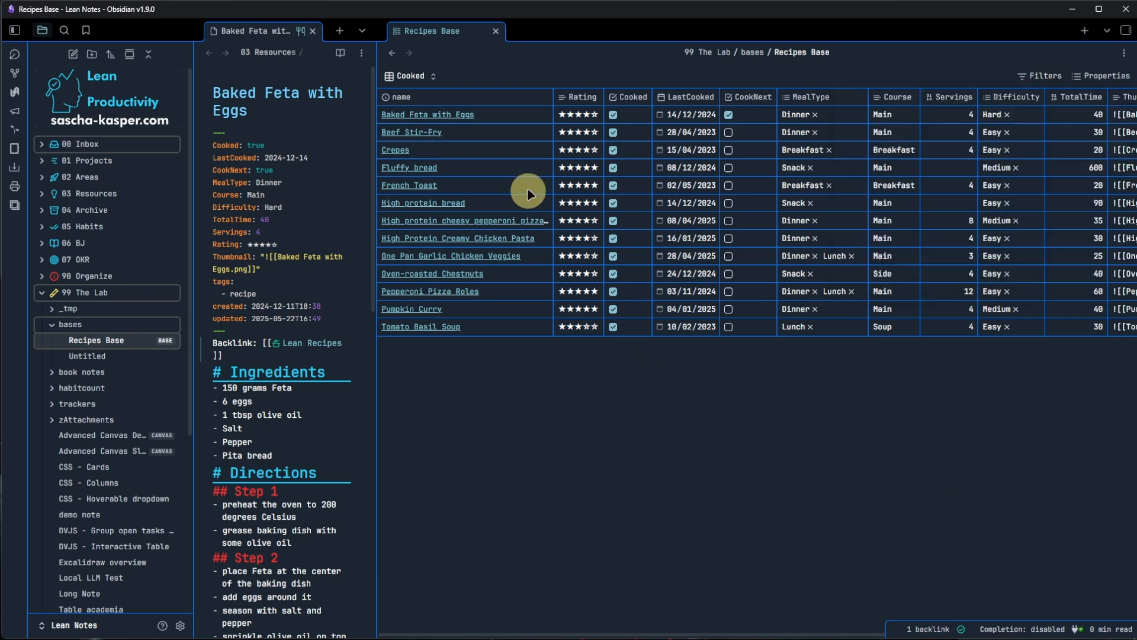
# - Duplicate the Cooked view and name the copy Cook Next
pyautogui.click(434, 76)
pyautogui.click(513, 135)
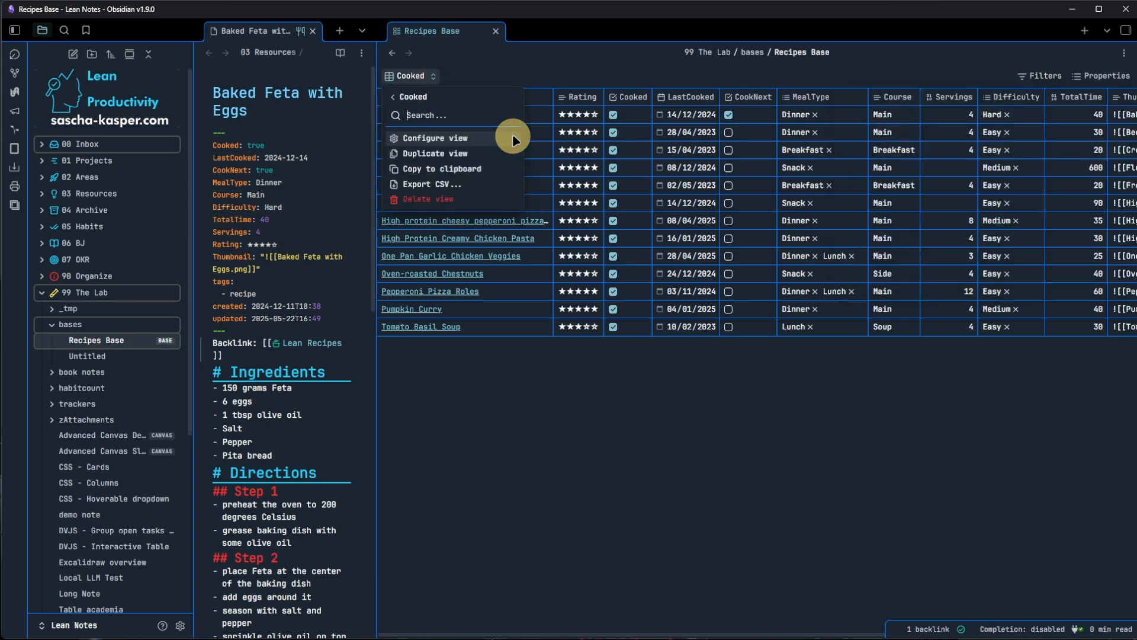
pyautogui.click(468, 152)
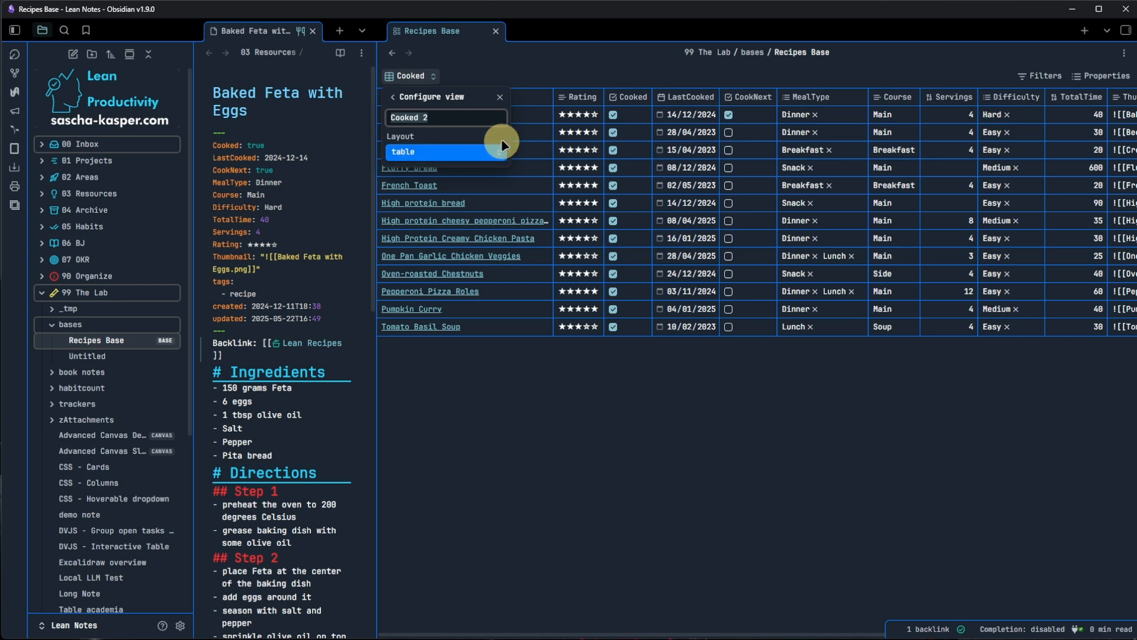
pyautogui.write('Cook Next')
pyautogui.press('Return')
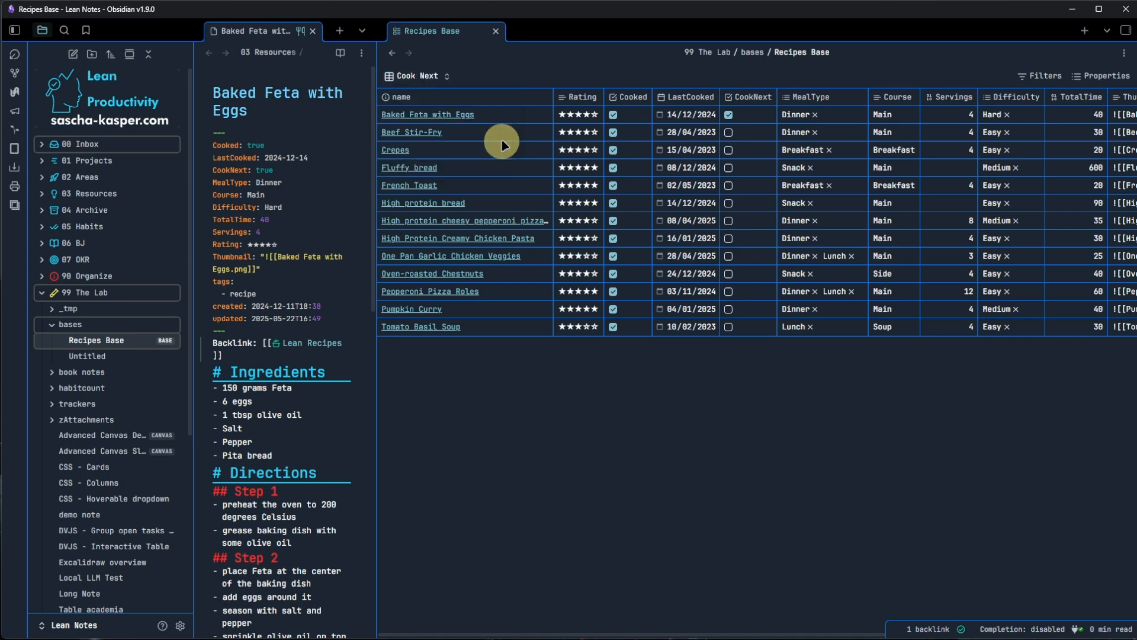
# - Filter the Cook Next view by CookNext instead of Cooked, and uncheck CookNext for Baked Feta with Eggs
pyautogui.click(1041, 76)
pyautogui.click(924, 249)
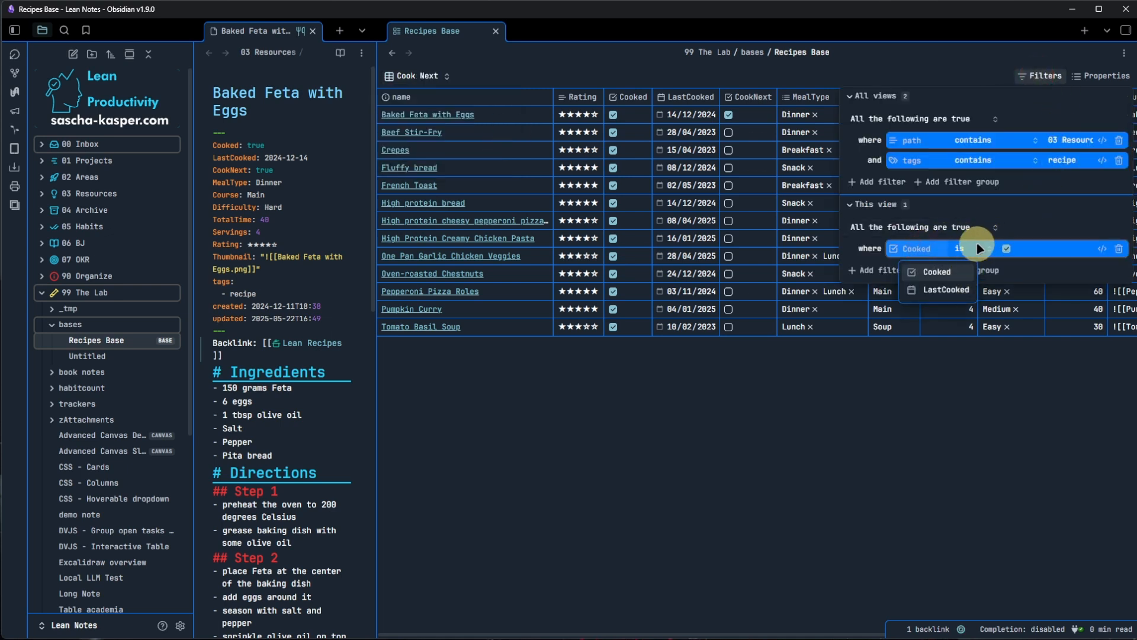
pyautogui.press('BackSpace')
pyautogui.press('BackSpace')
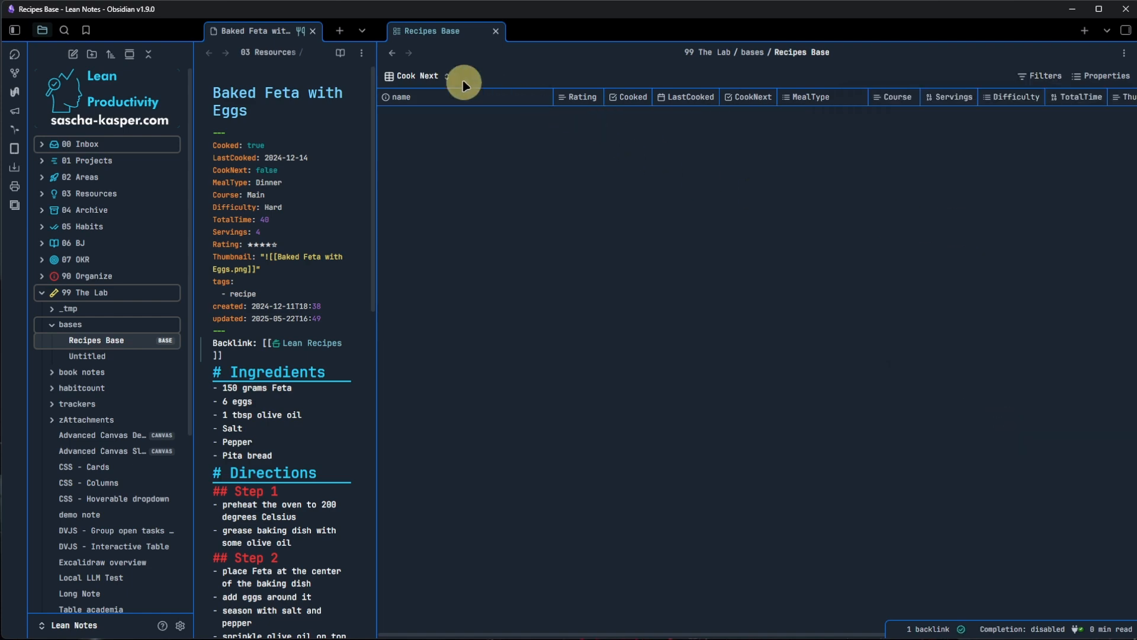
# - Check CookNext for Baked Feta with Eggs in the All Recipes view and show the Cook Next view
pyautogui.click(447, 77)
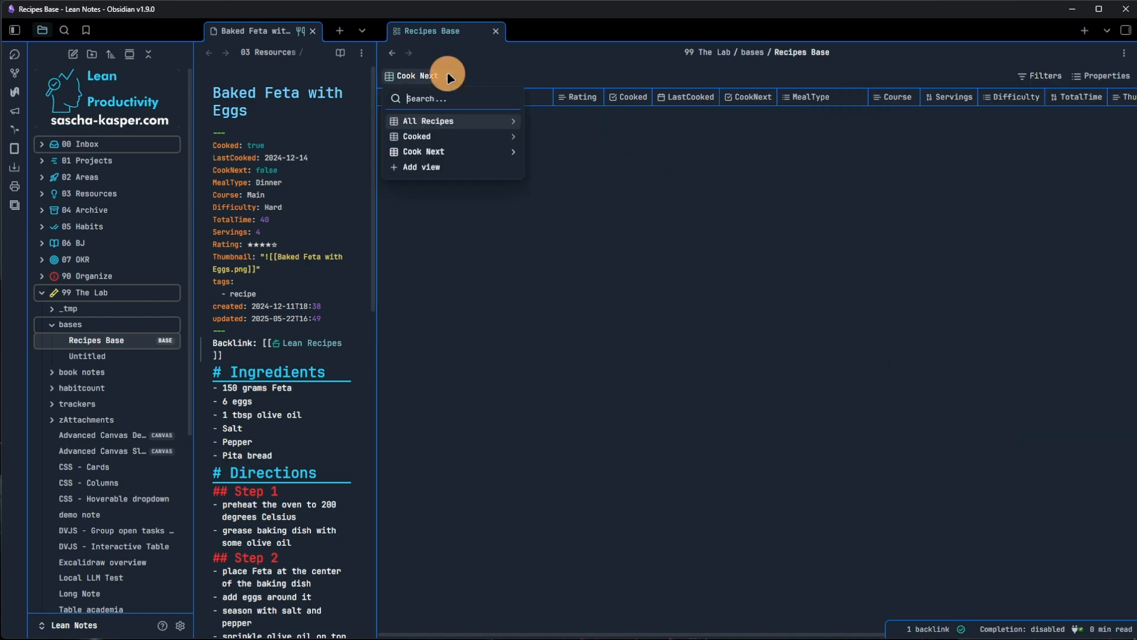
pyautogui.click(456, 121)
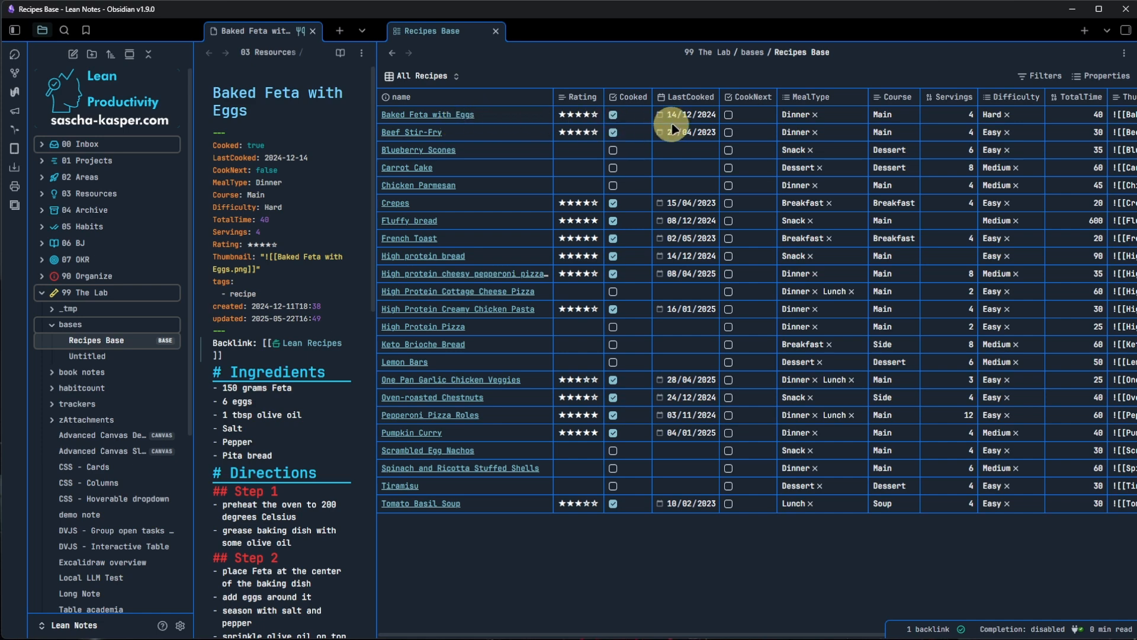
pyautogui.click(728, 115)
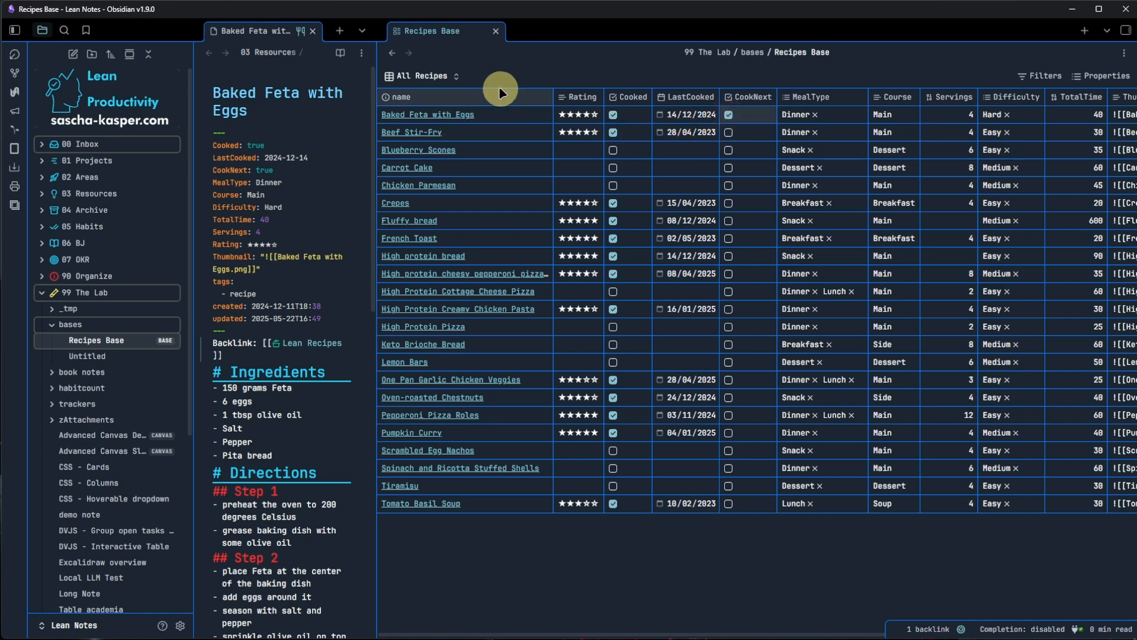
pyautogui.click(445, 75)
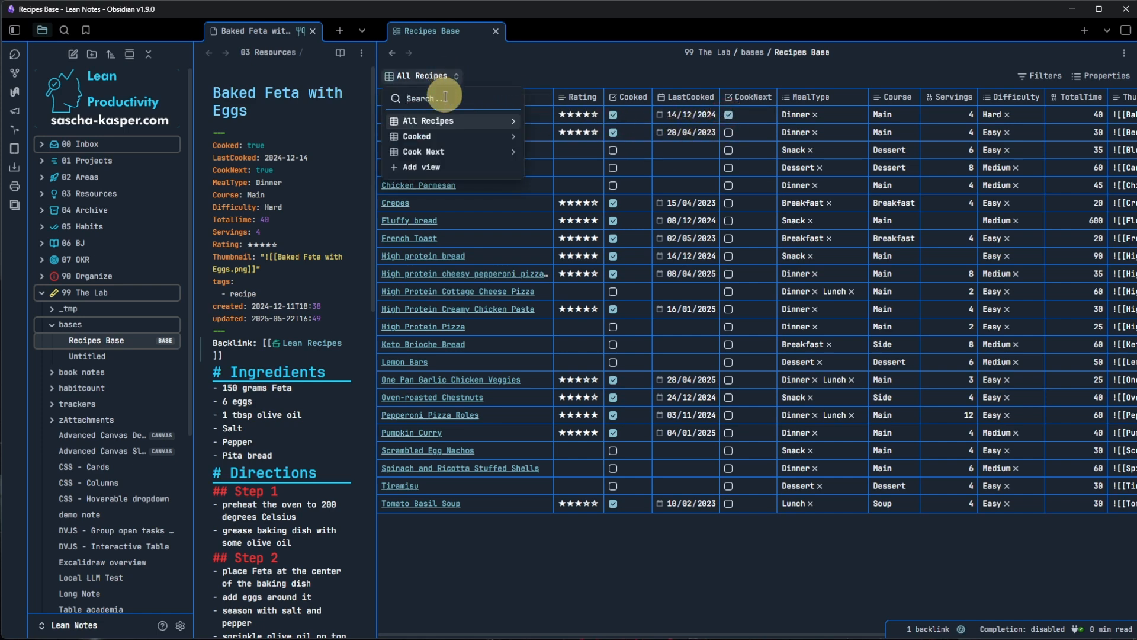
pyautogui.click(451, 149)
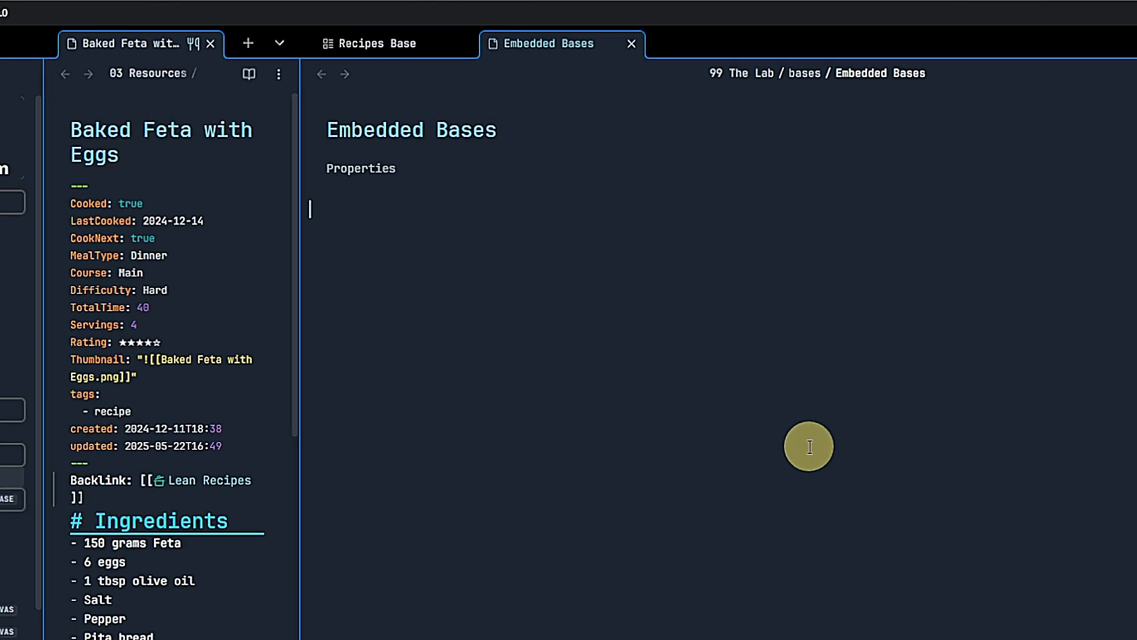
# - Embed Books Base.base in the Embedded Bases note and add a level-one heading Books above it
pyautogui.write('![[Books Base.base]]')
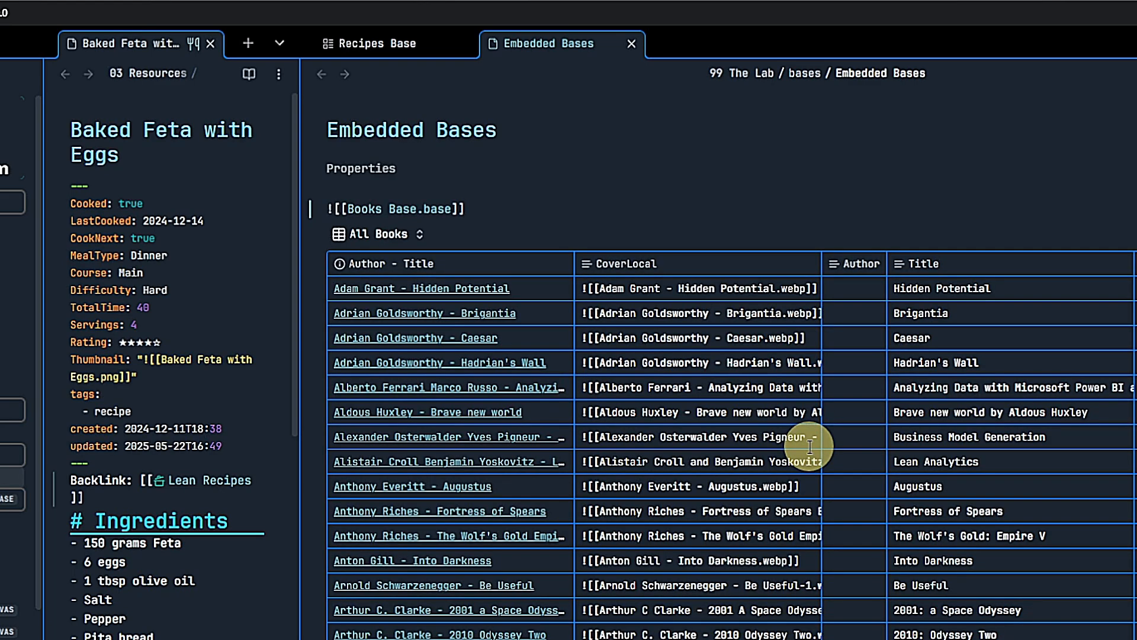
pyautogui.press('Home')
pyautogui.press('Return')
pyautogui.press('Up')
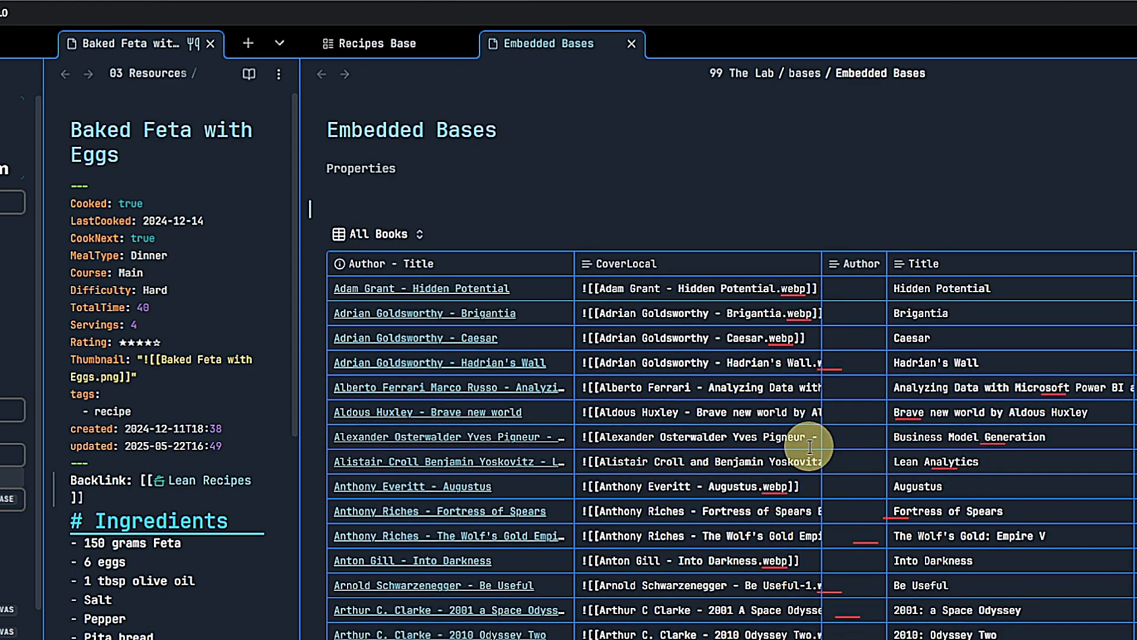
pyautogui.write('# Books')
# - Add a level-one heading Recipes - block above the Books heading, with an empty line below it
pyautogui.press('Home')
pyautogui.press('Return')
pyautogui.press('Up')
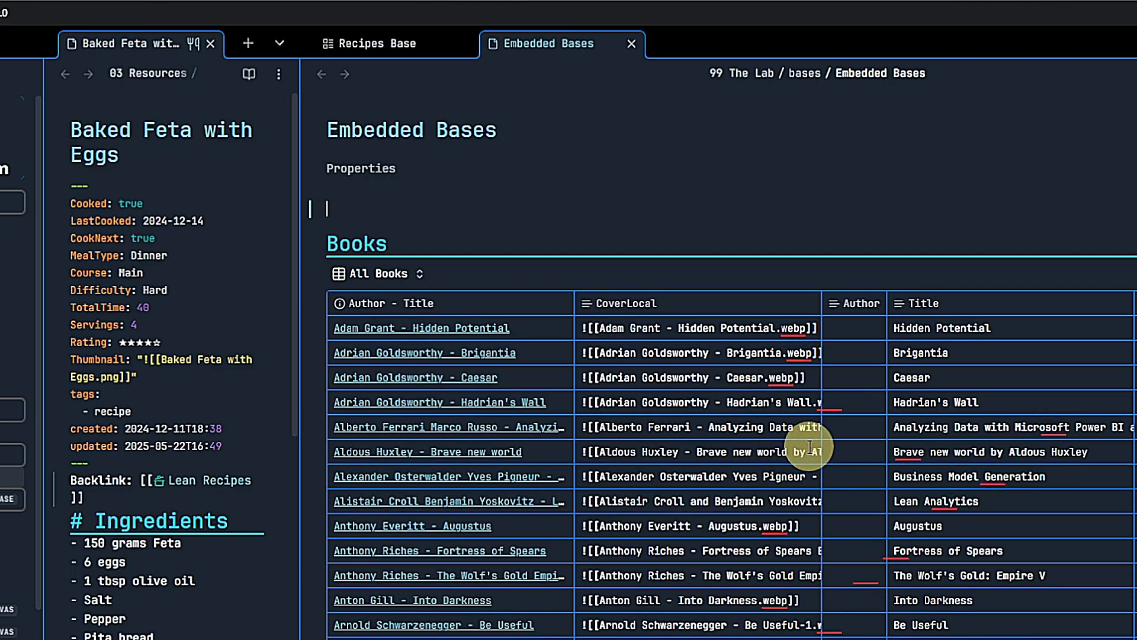
pyautogui.write('# Recipes - block')
pyautogui.press('Return')
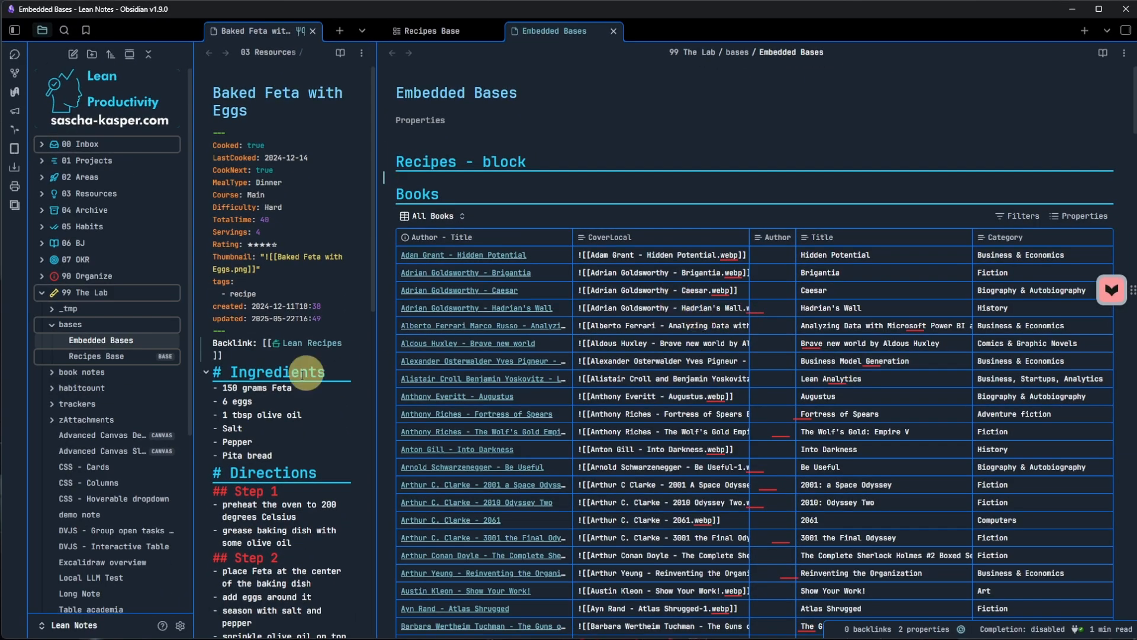
# - Open Recipes Base.base from its system folder in Visual Studio Code, copy its entire code and return to the note in Obsidian
pyautogui.rightClick(119, 354)
pyautogui.click(228, 209)
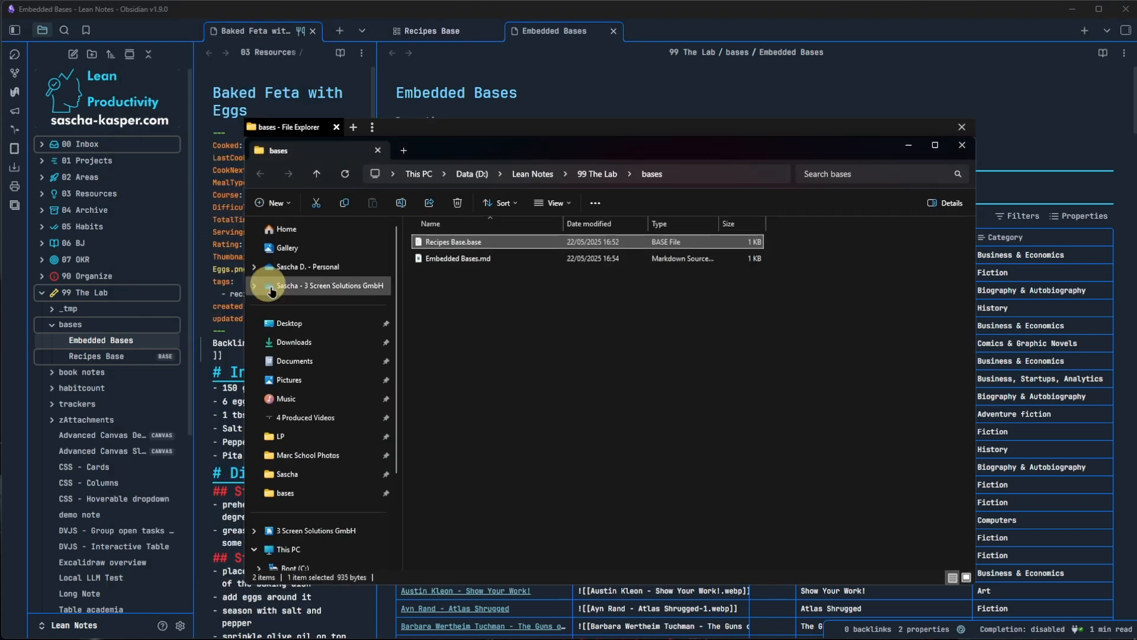
pyautogui.doubleClick(461, 243)
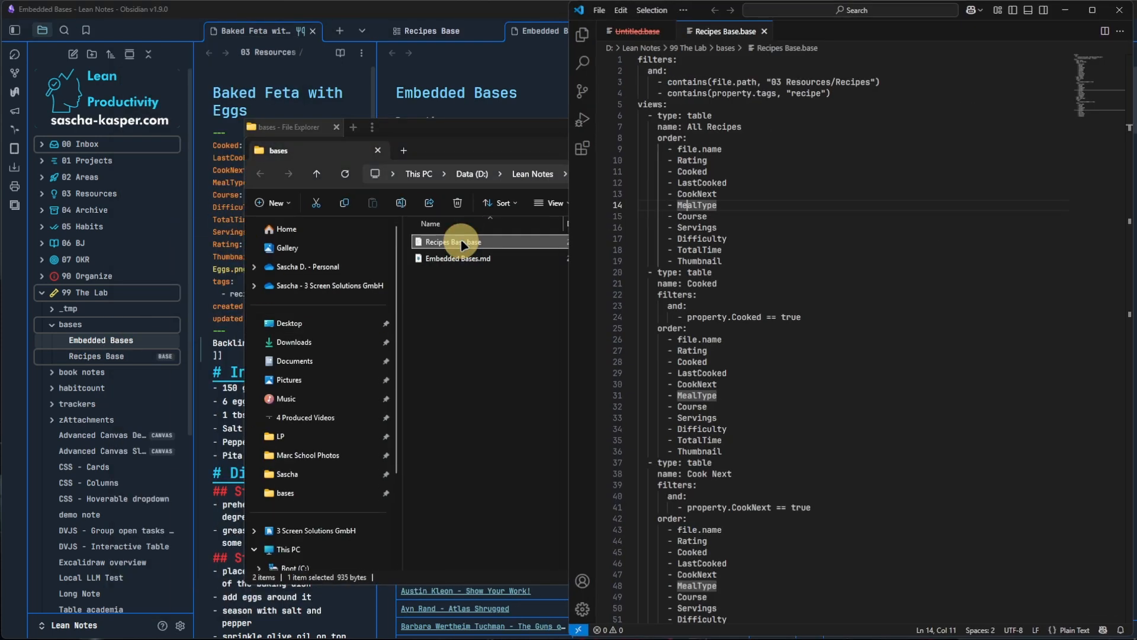
pyautogui.moveTo(1129, 163)
pyautogui.mouseDown()
pyautogui.moveTo(1128, 186)
pyautogui.moveTo(1119, 146)
pyautogui.mouseUp()
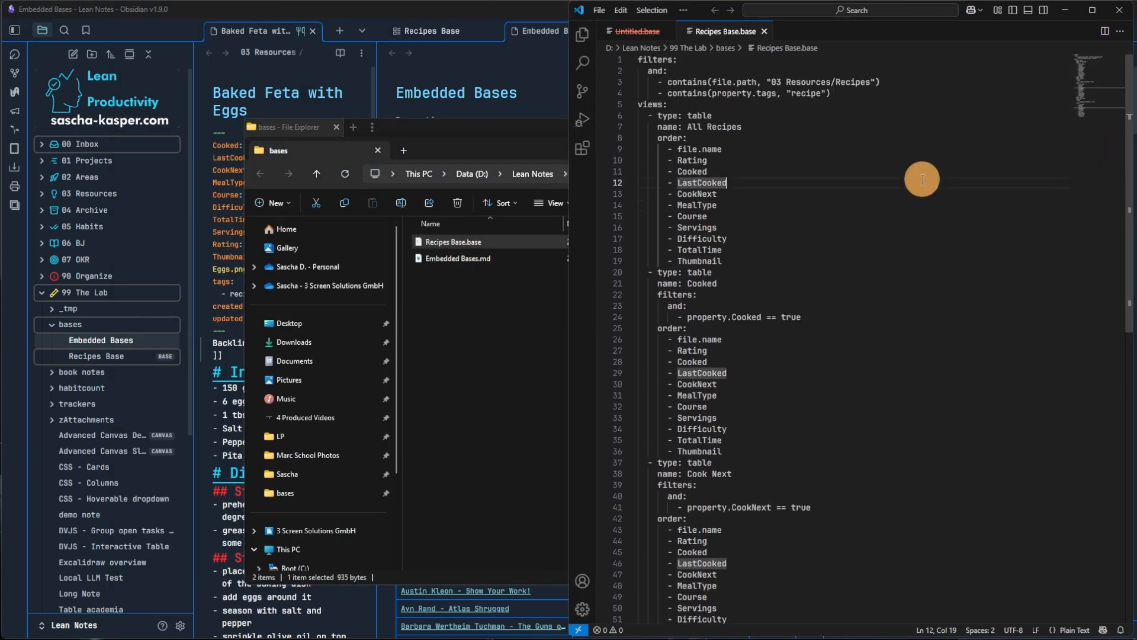
pyautogui.hotkey('ctrl', 'a')
pyautogui.click(1064, 11)
pyautogui.click(911, 143)
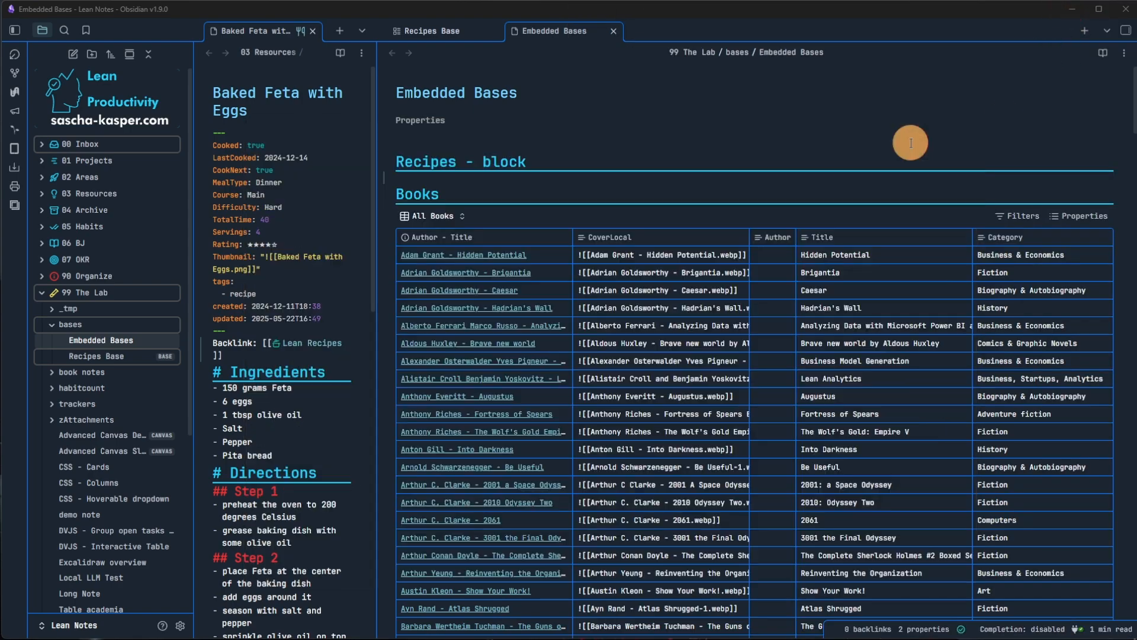
# - Insert a base code block containing the copied code under the Recipes - block heading and show the note in reading view
pyautogui.click(562, 178)
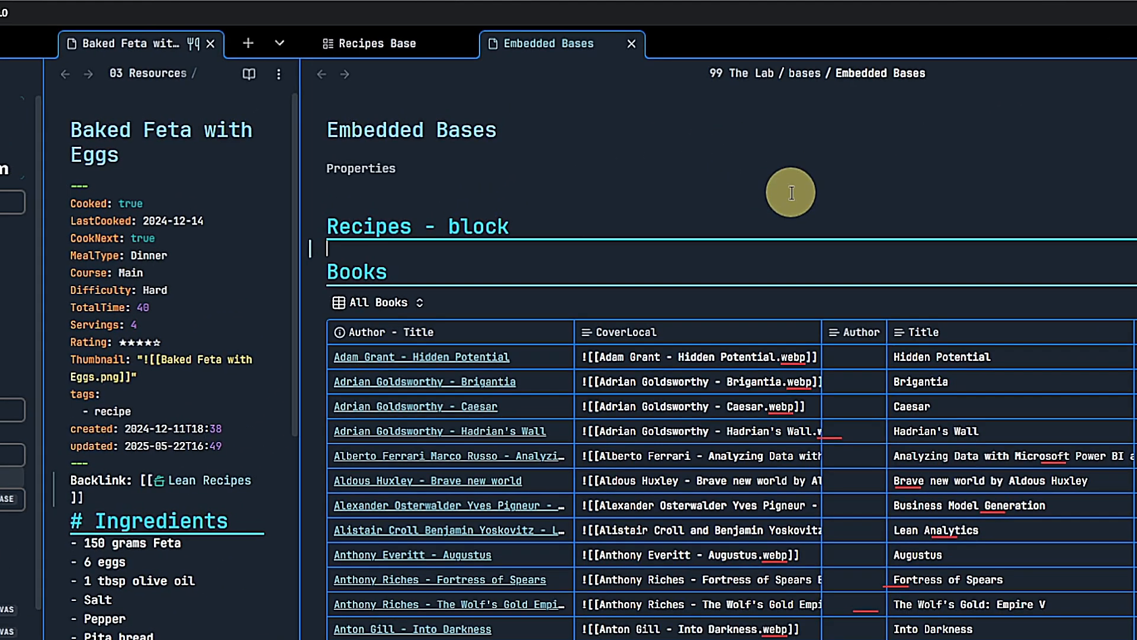
pyautogui.write('```')
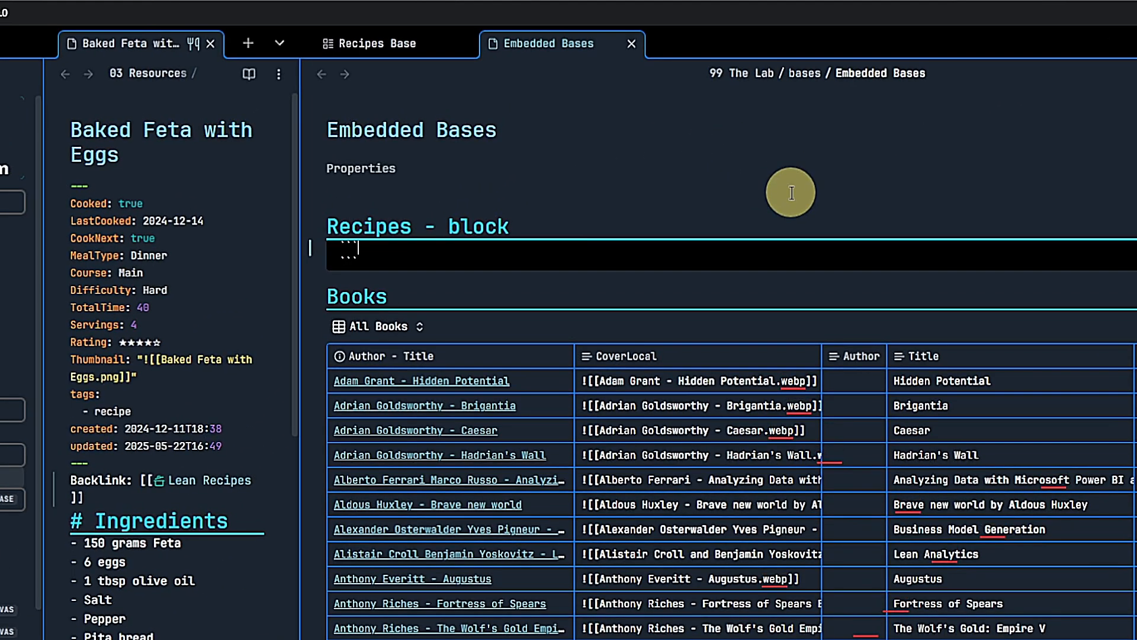
pyautogui.write('base')
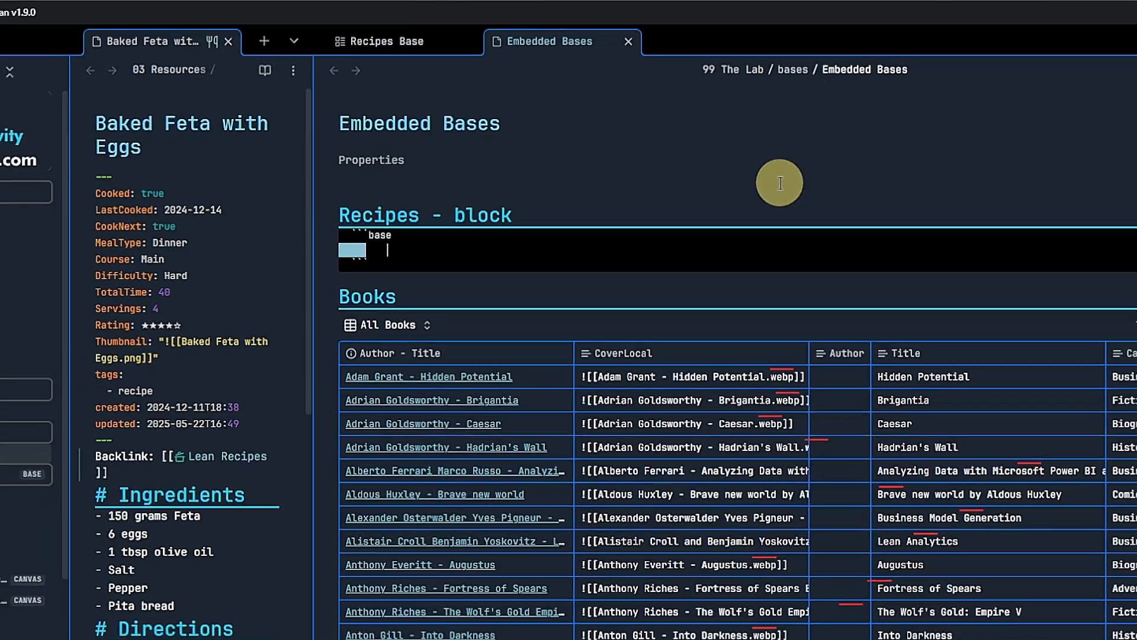
pyautogui.hotkey('ctrl', 'v')
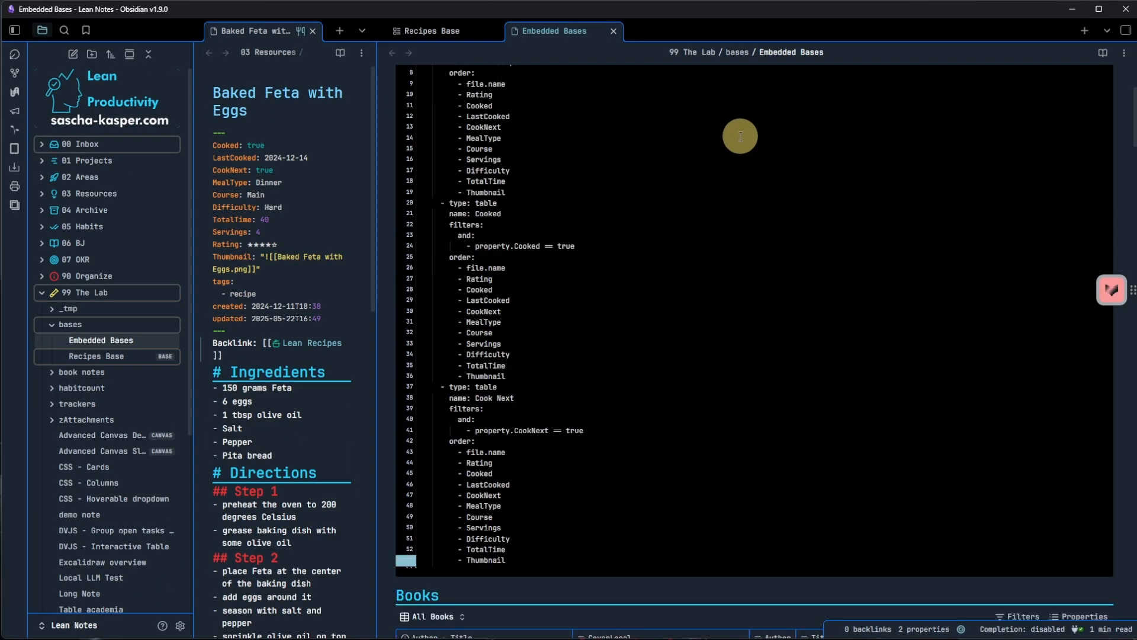
pyautogui.hotkey('ctrl', 'e')
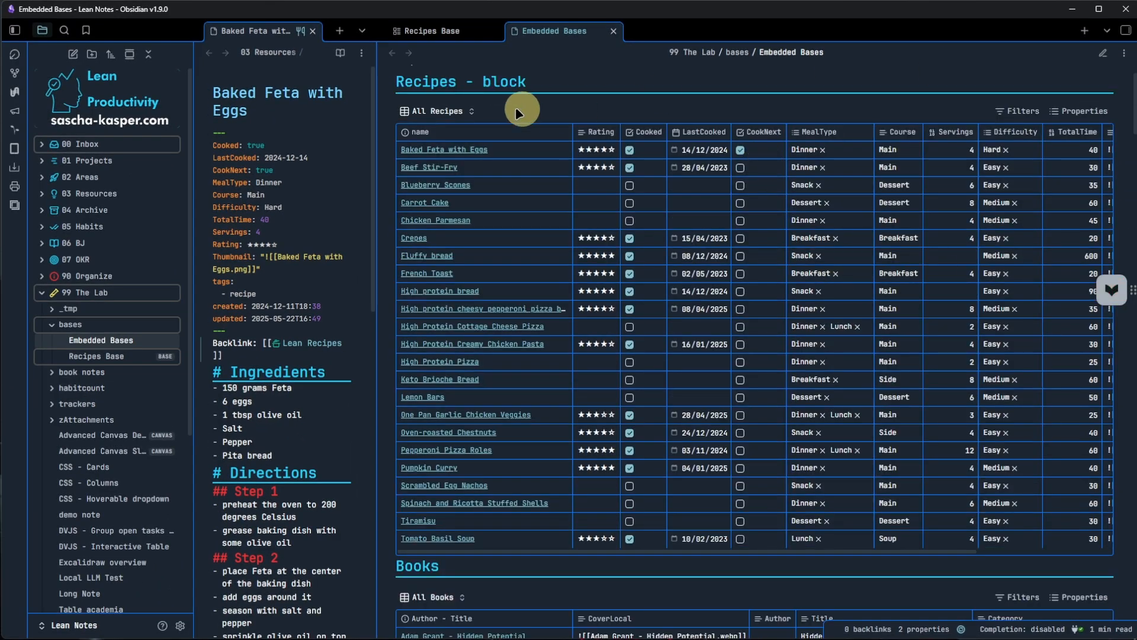
# - Switch the embedded recipes base through the Cooked and Cook Next views and back to All Recipes
pyautogui.click(471, 111)
pyautogui.click(521, 167)
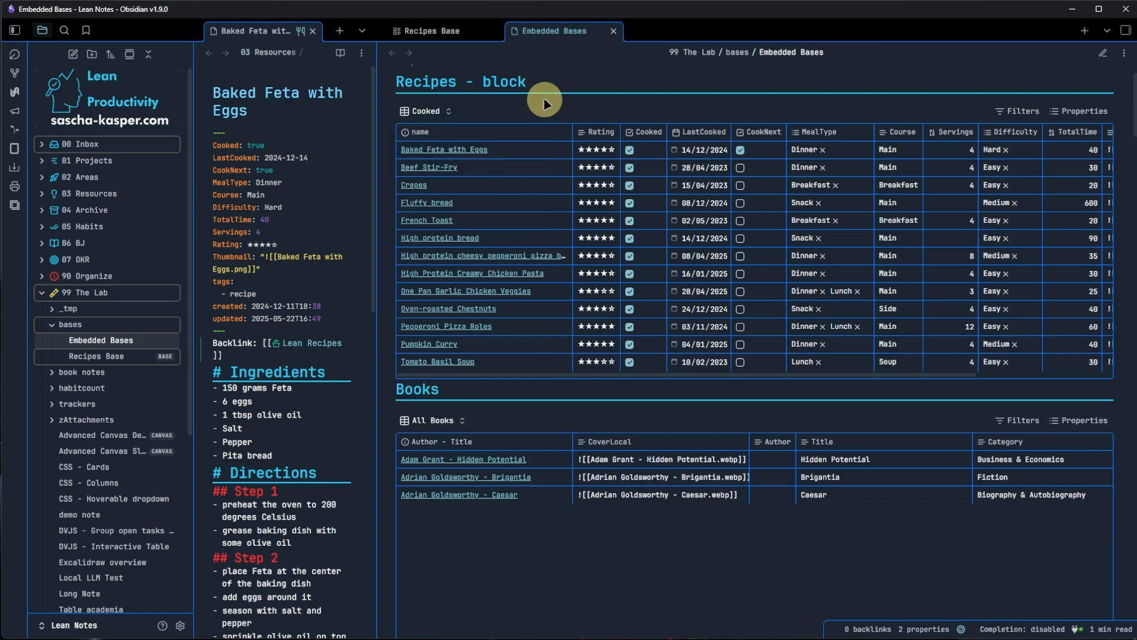
pyautogui.click(446, 110)
pyautogui.click(465, 185)
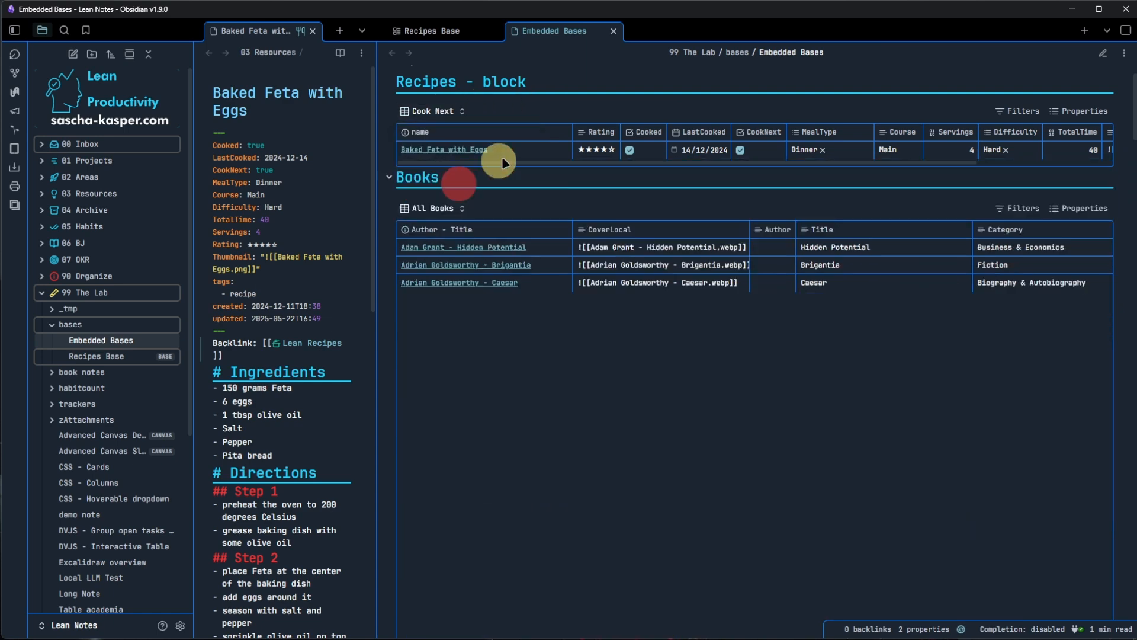
pyautogui.click(455, 116)
pyautogui.click(436, 153)
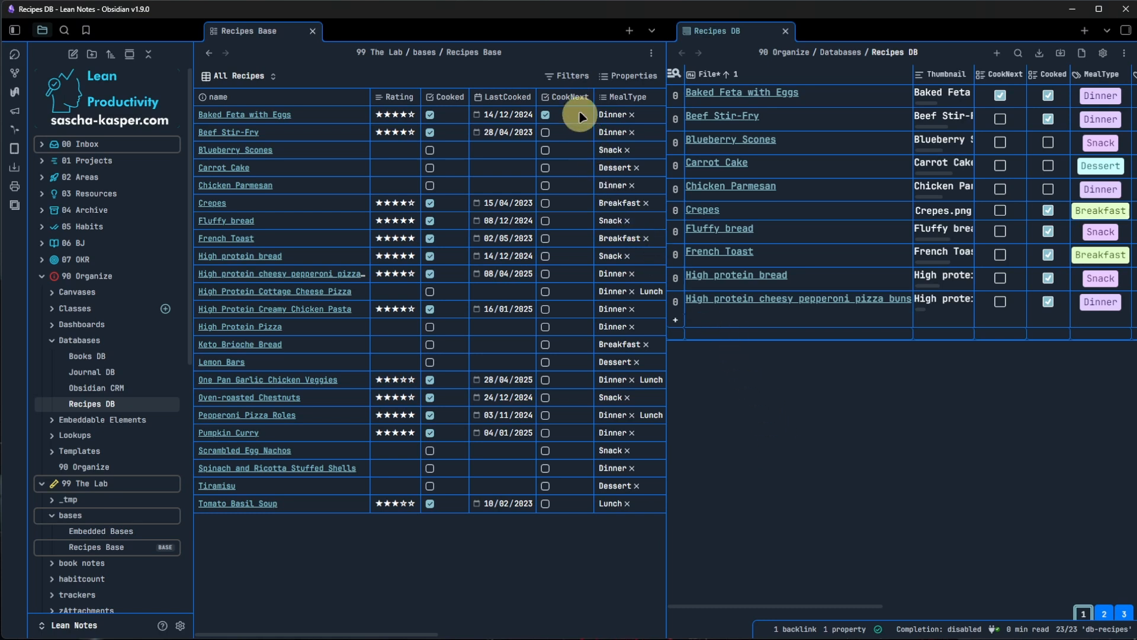
# - Compare the filters of Recipes Base with the Dataview source query in the Recipes DB settings
pyautogui.click(572, 78)
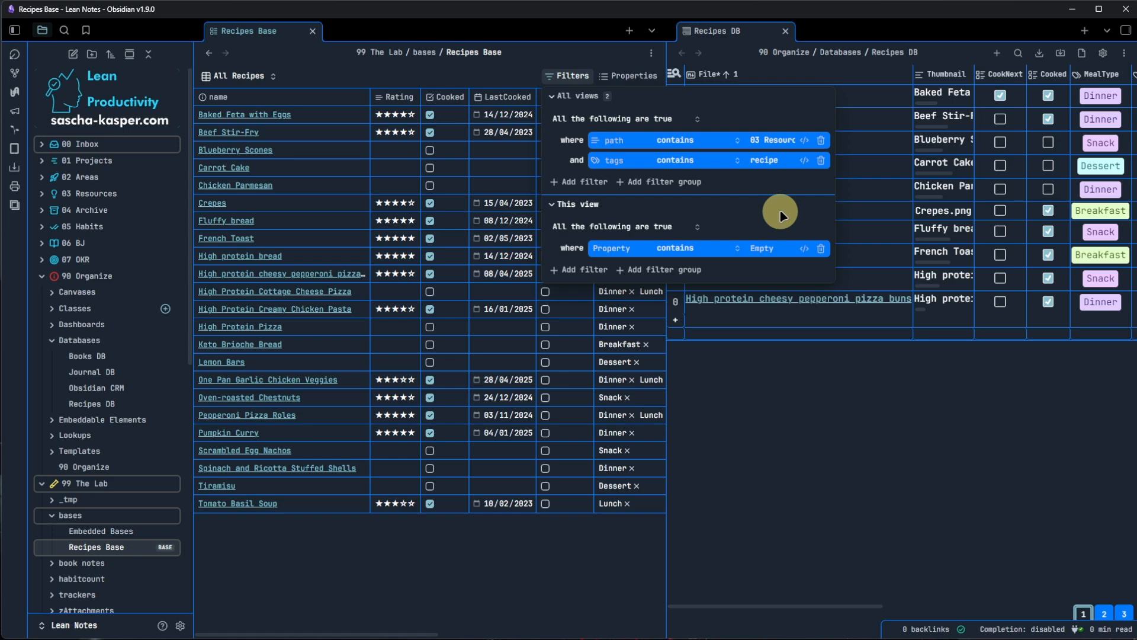
pyautogui.click(865, 404)
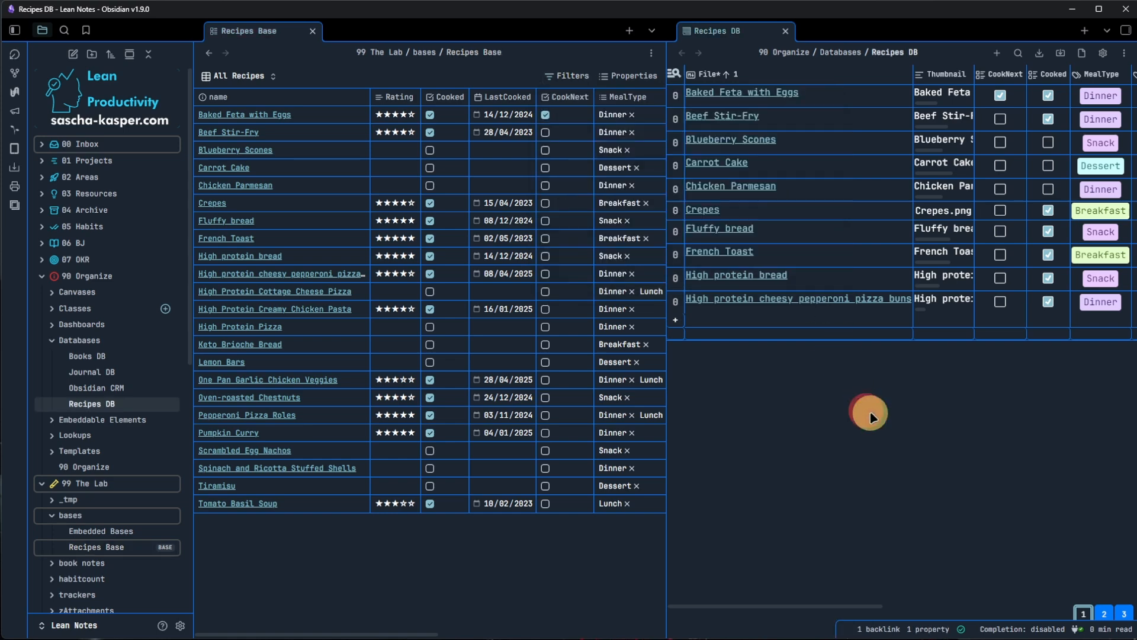
pyautogui.click(1103, 57)
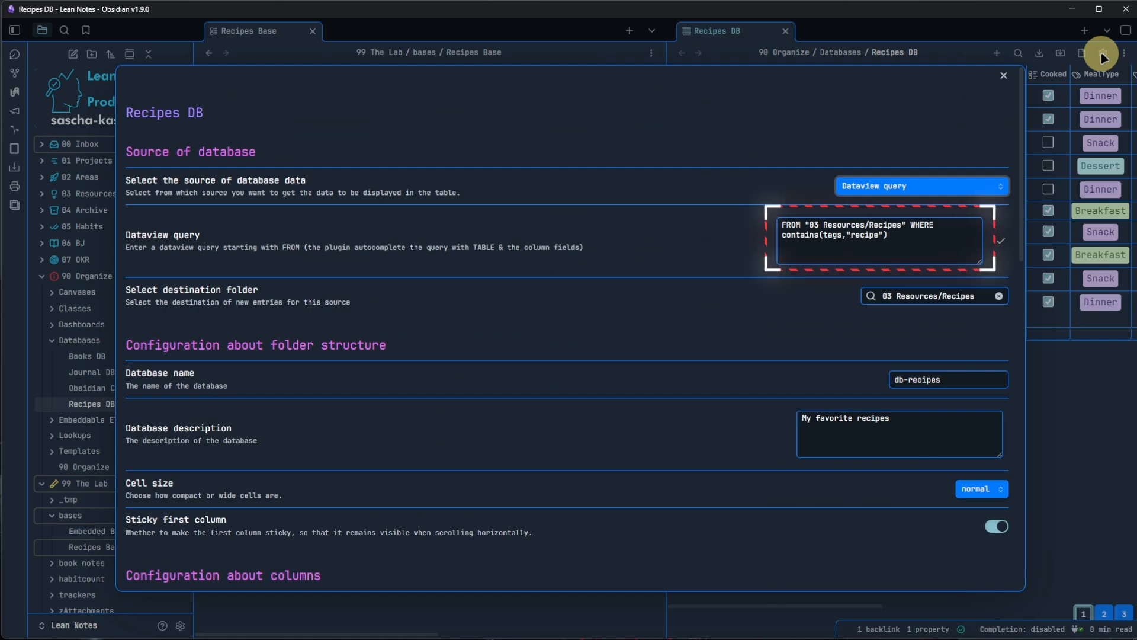
pyautogui.click(1087, 396)
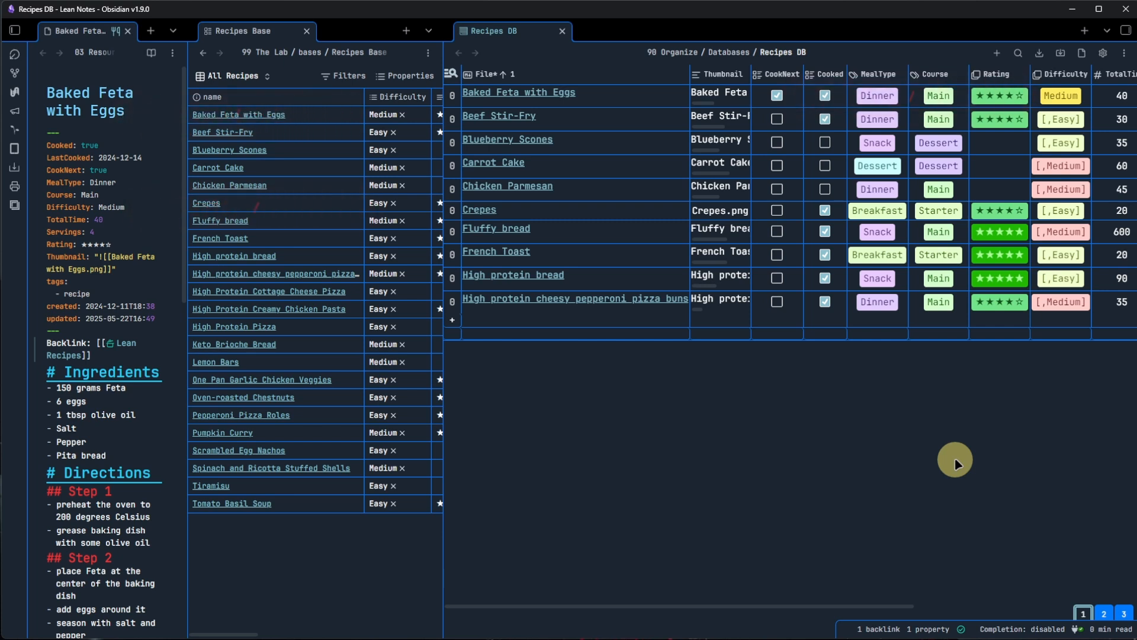
# - Set the Difficulty of Baked Feta with Eggs to Easy in Recipes Base, and to Hard in Recipes DB
pyautogui.click(401, 116)
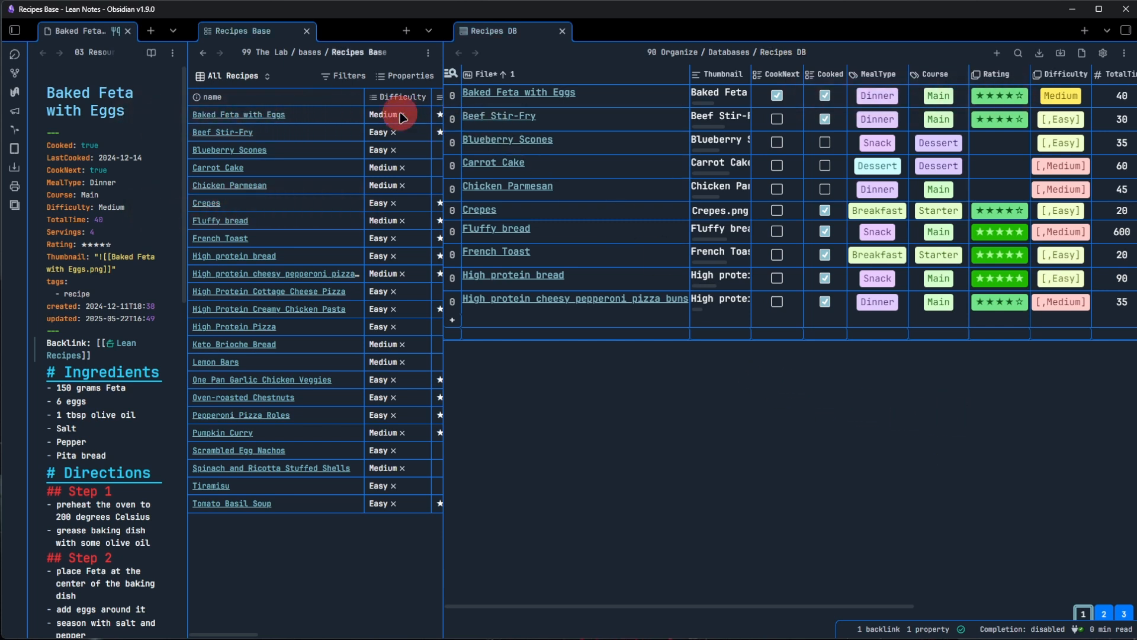
pyautogui.click(396, 135)
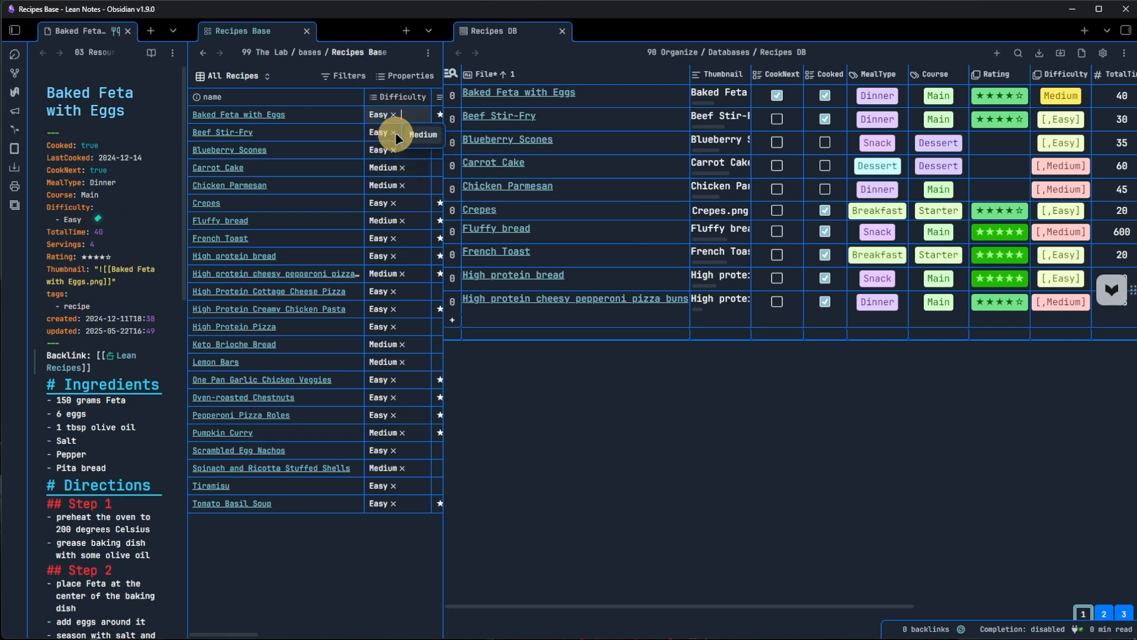
pyautogui.click(1020, 421)
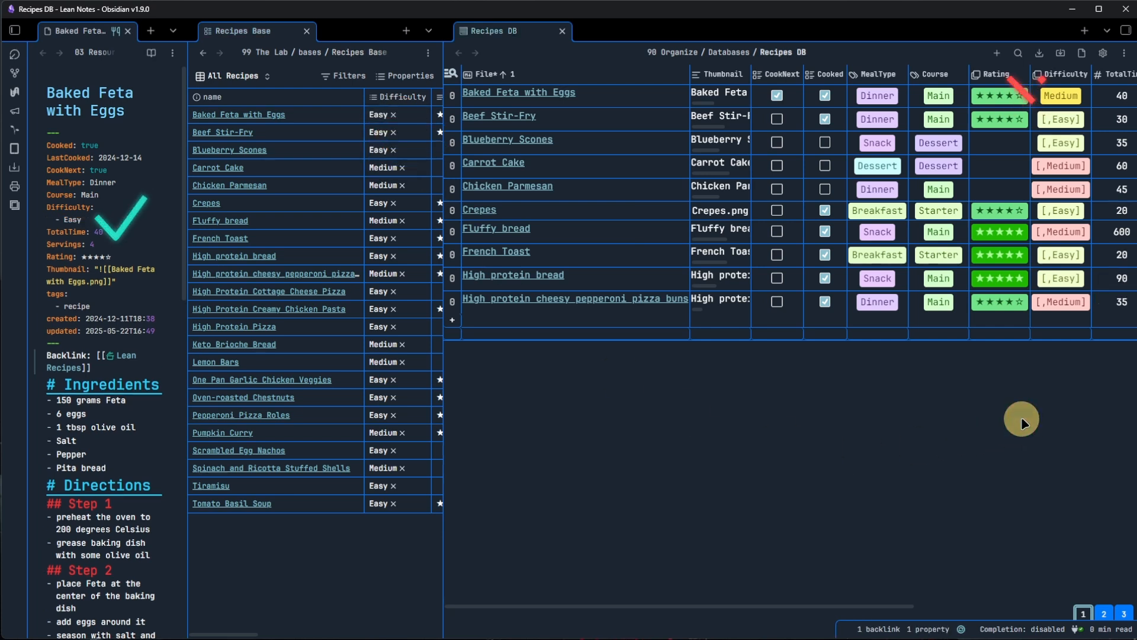
pyautogui.click(1085, 96)
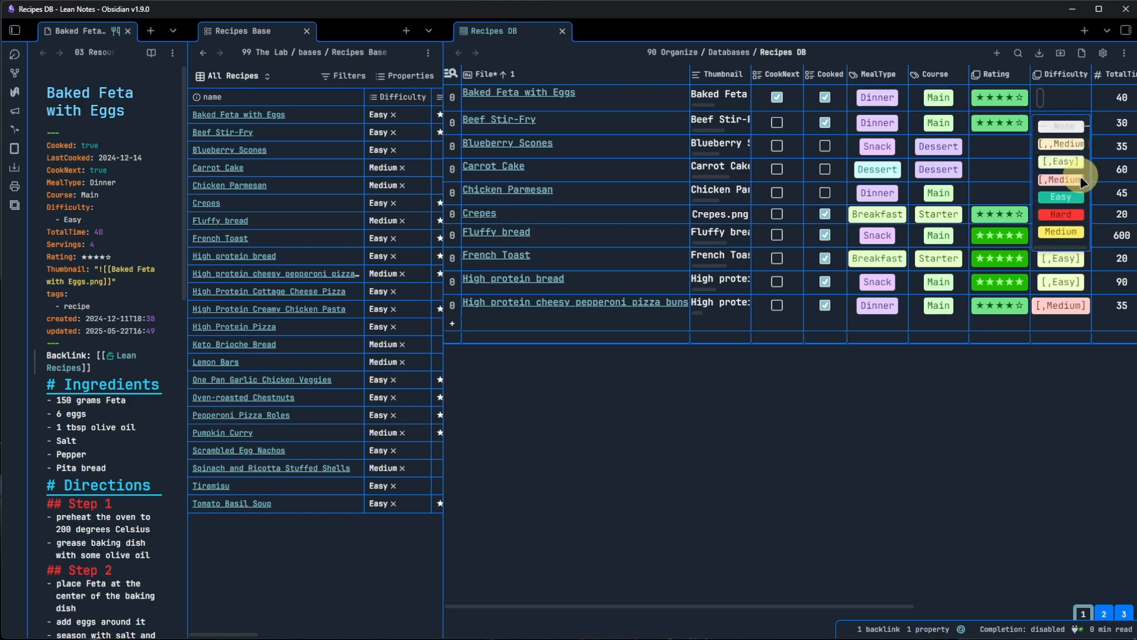
pyautogui.click(1070, 212)
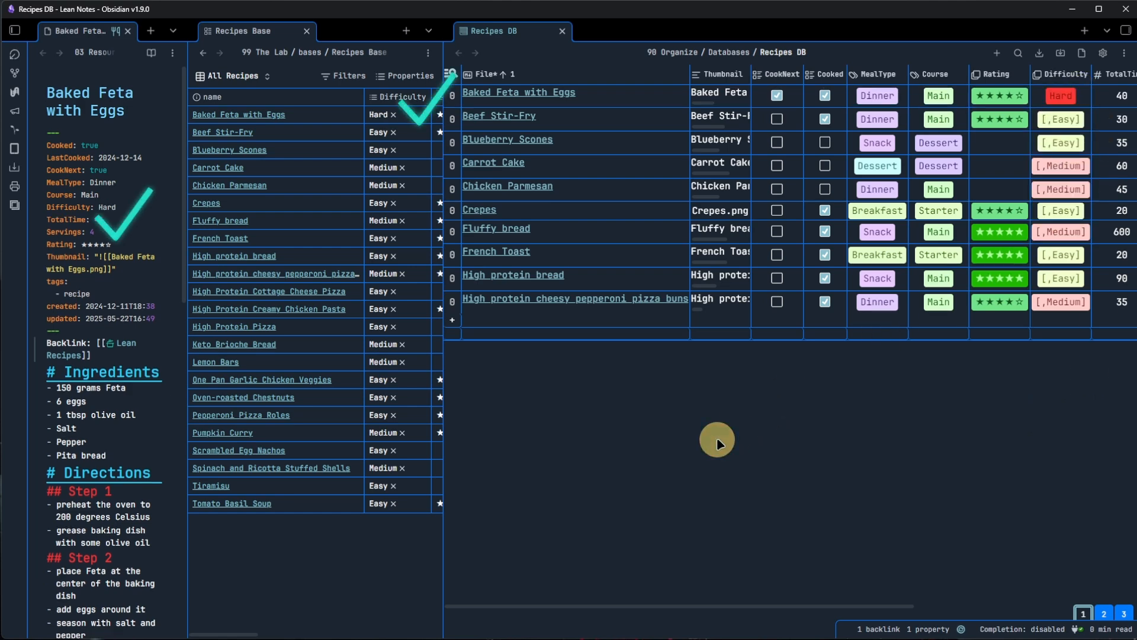